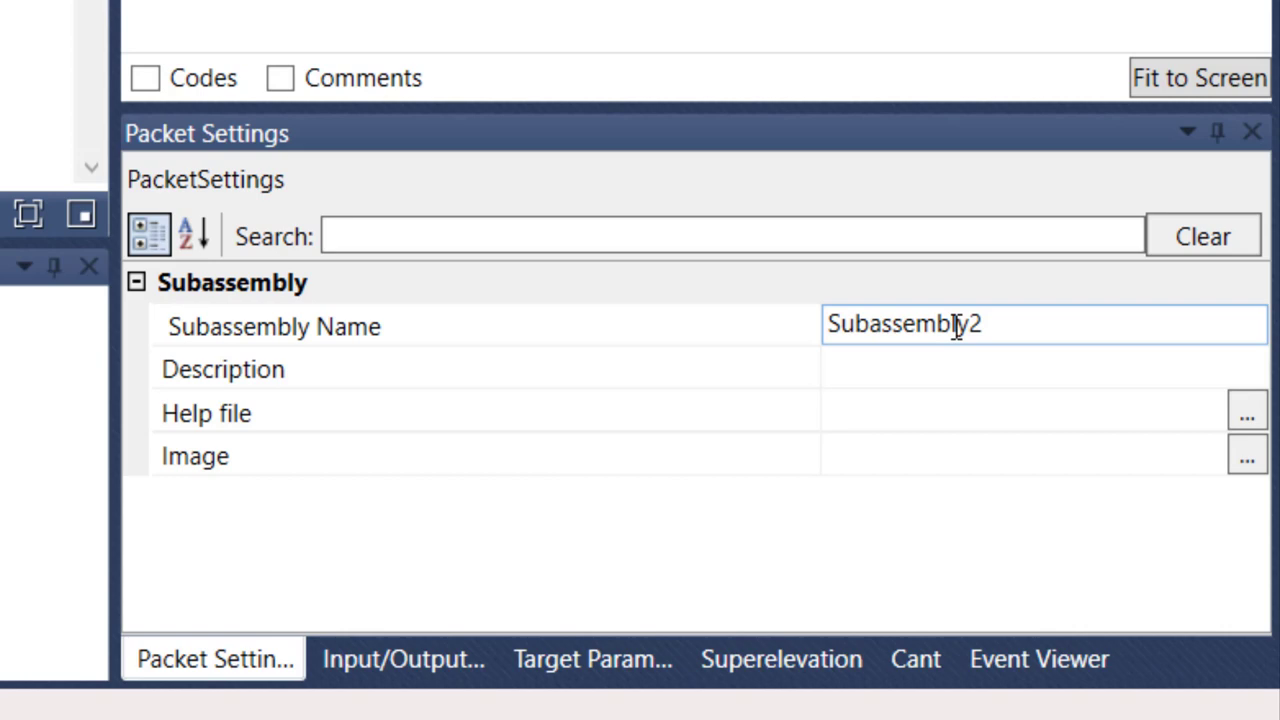
Rename Subassembly2 to SidewalkPlanterSwale and describe it as '5' Sidewalk w Swale within Planter'
click(1000, 324)
drag(1001, 323, 829, 334)
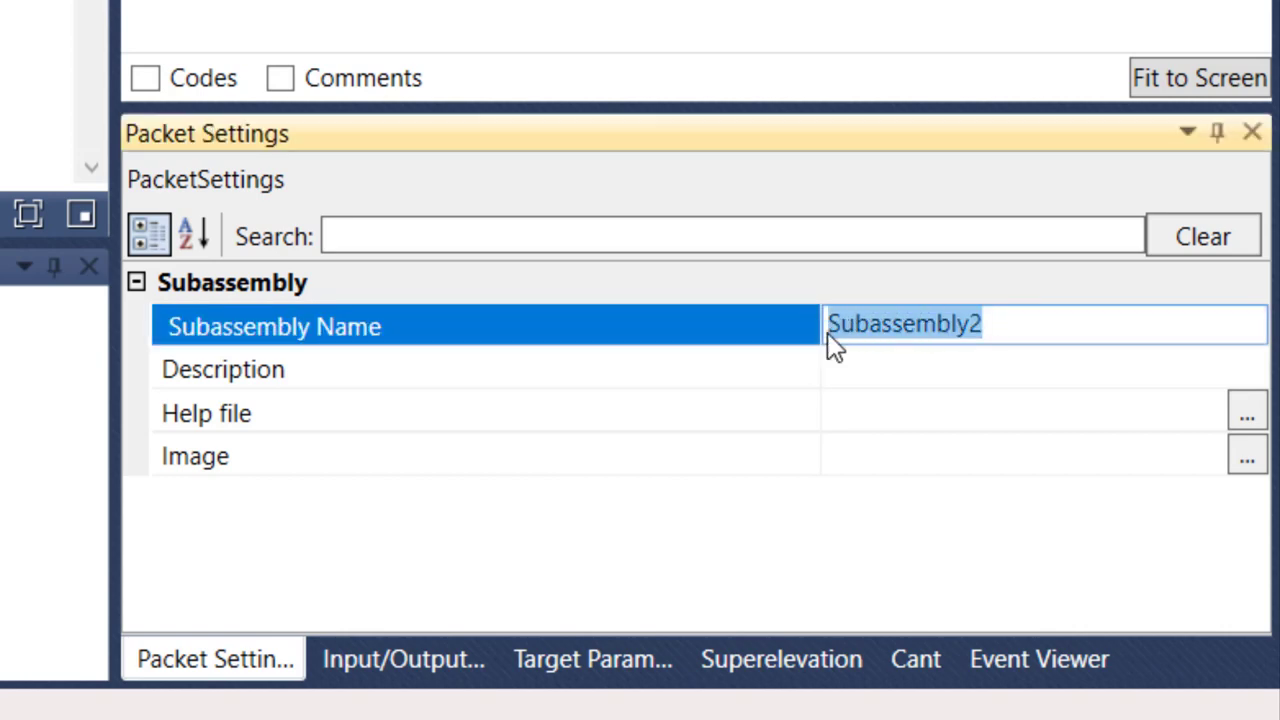
text(S)
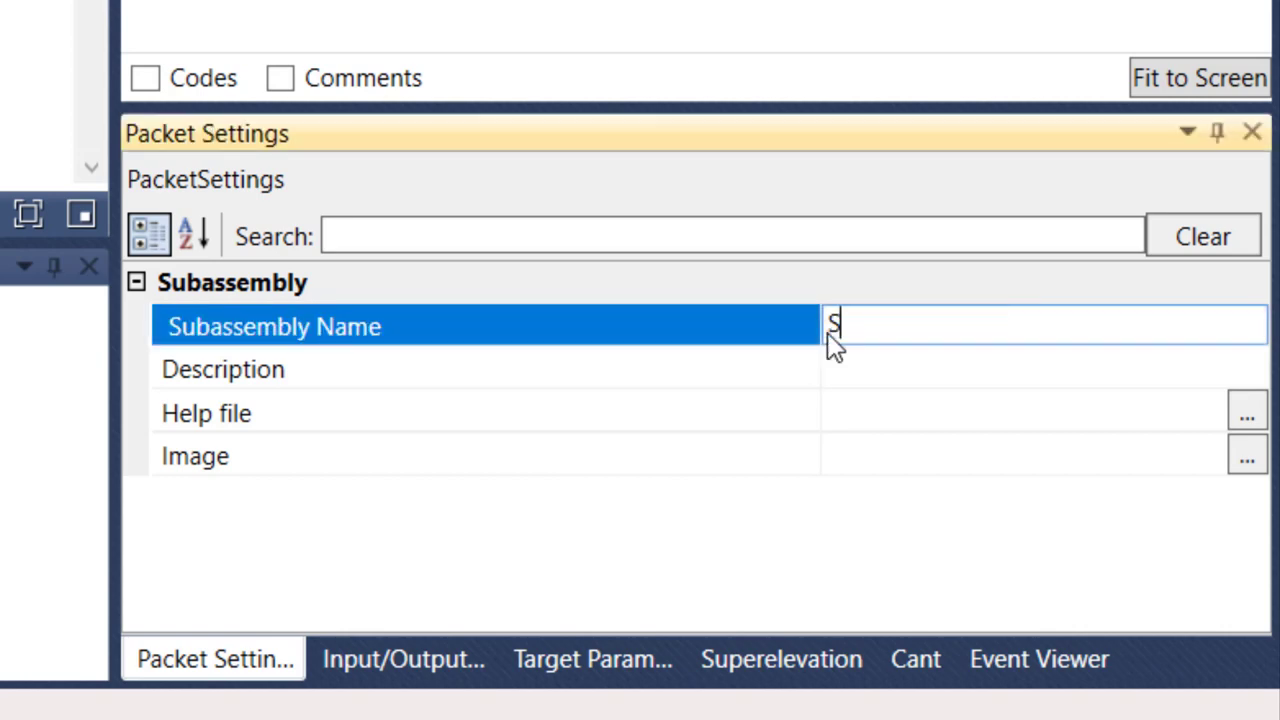
text(idewalkP)
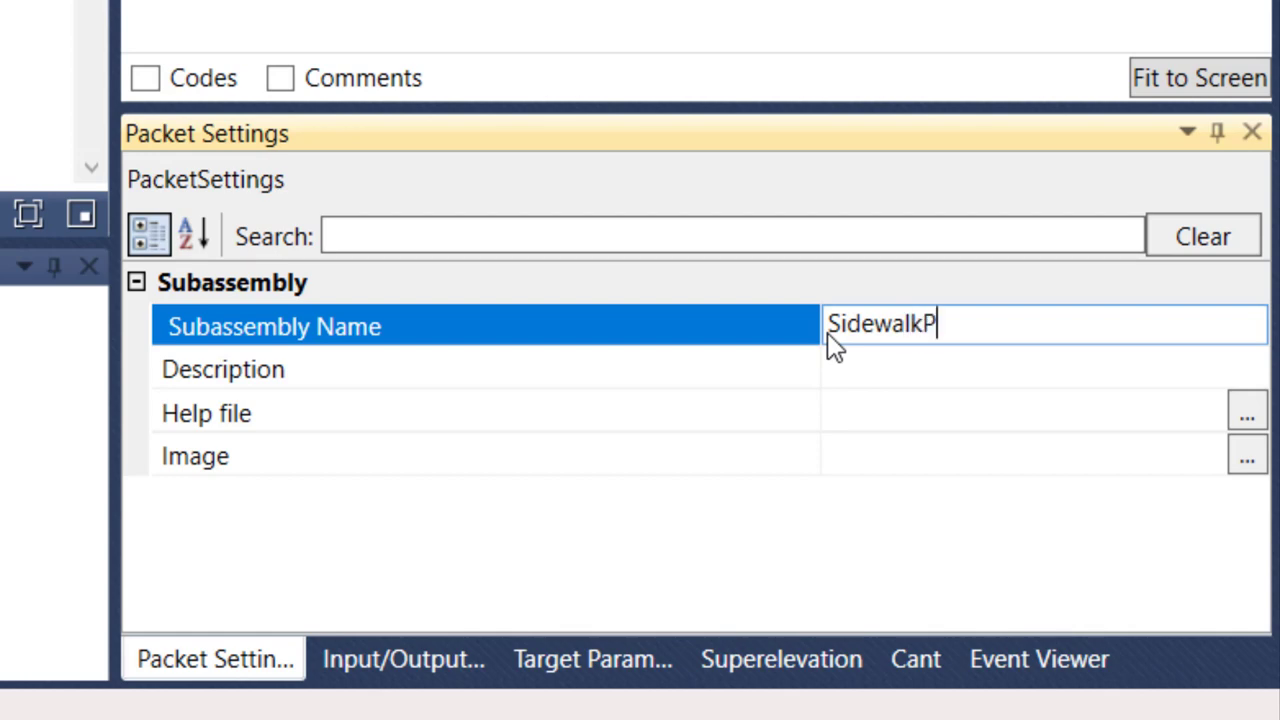
text(lanterSwale)
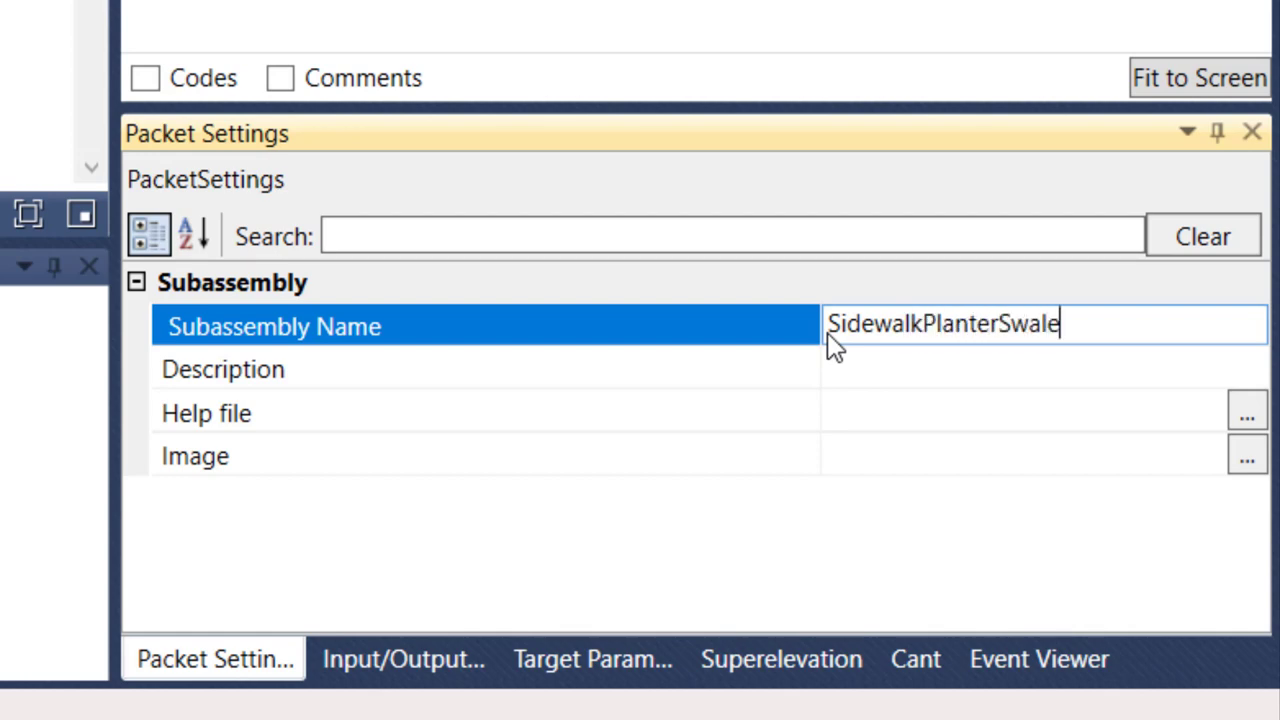
click(866, 372)
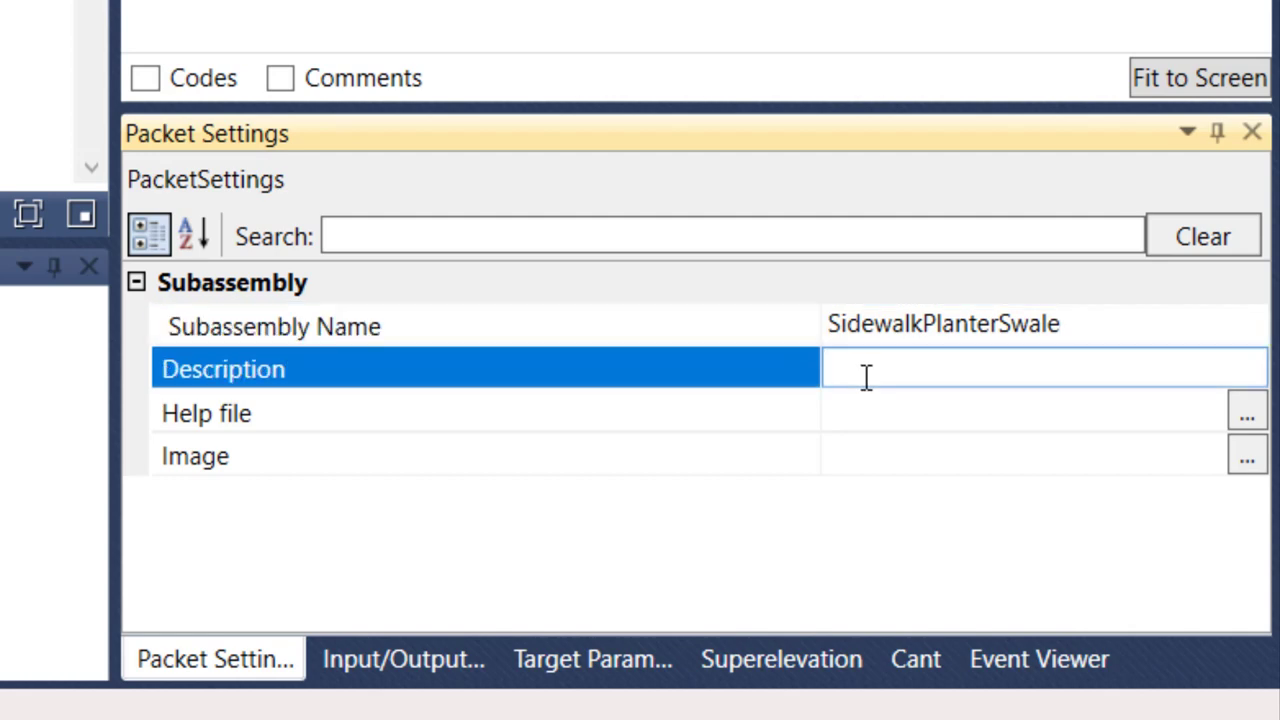
text(5' Sidewalk w Swal)
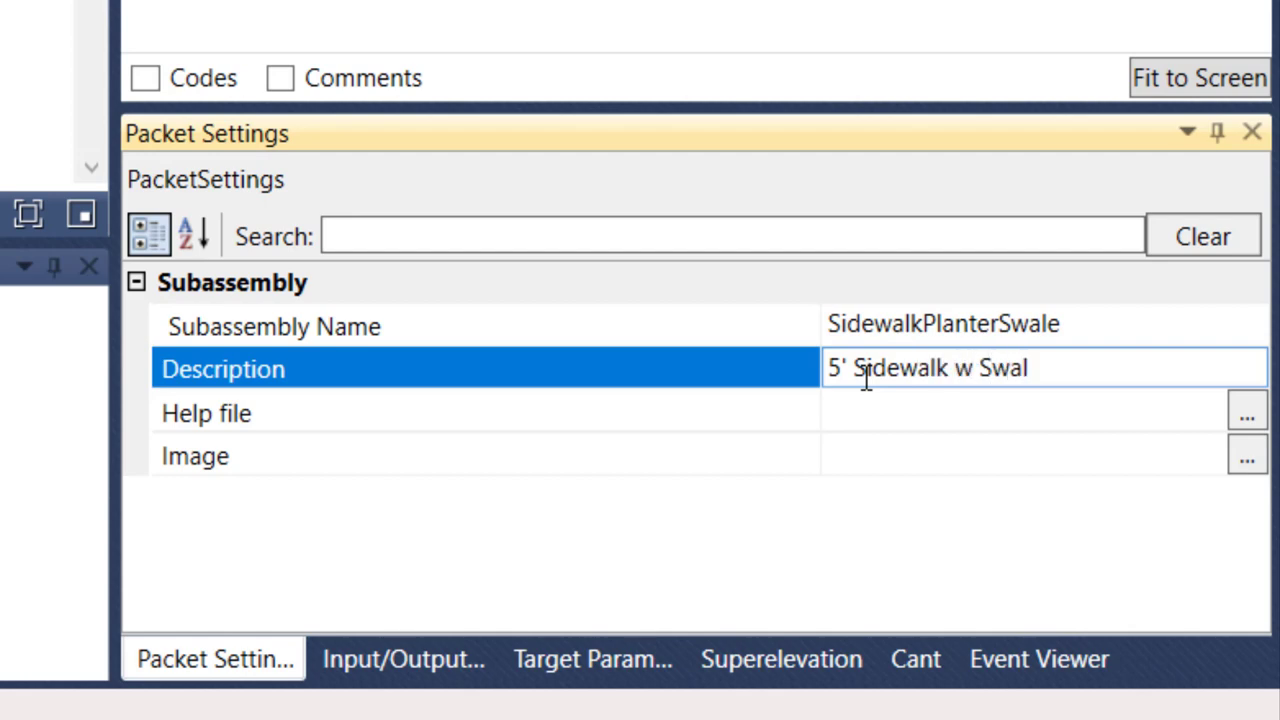
text(e within Planter)
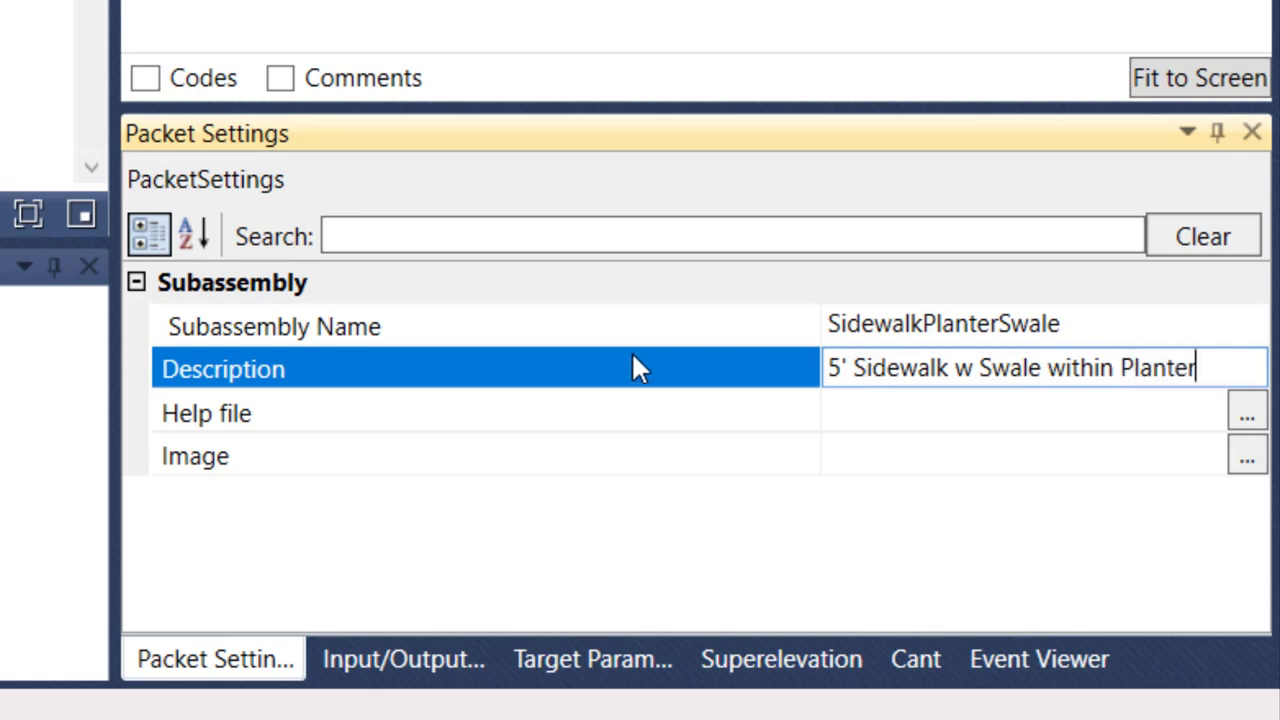
click(353, 520)
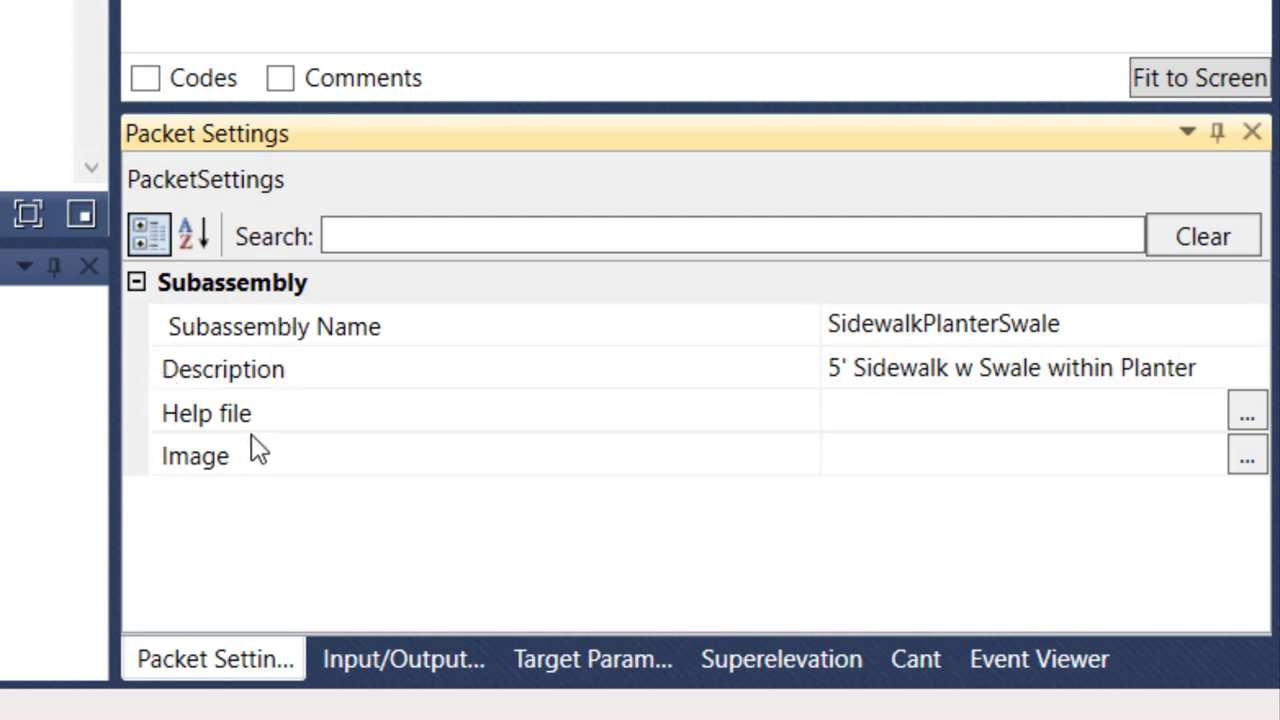
Show the packet's input/output parameters and set the Side input's default value to Right
click(375, 662)
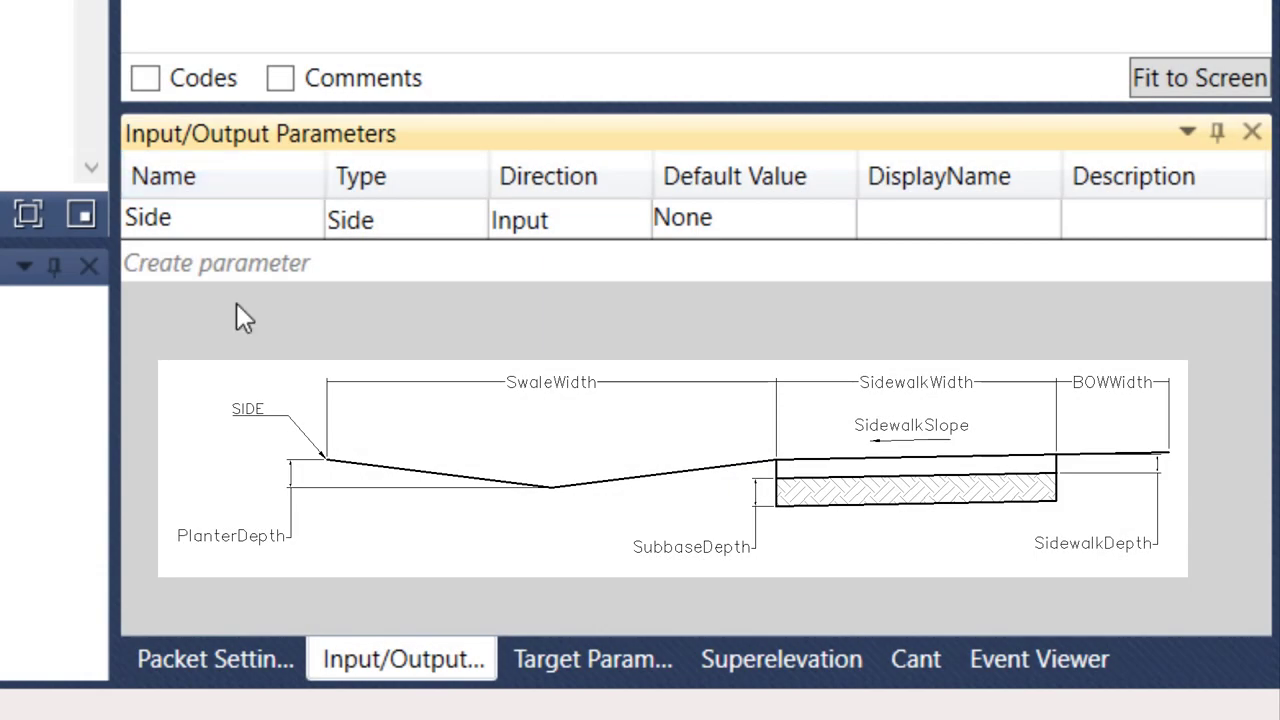
click(404, 234)
click(471, 250)
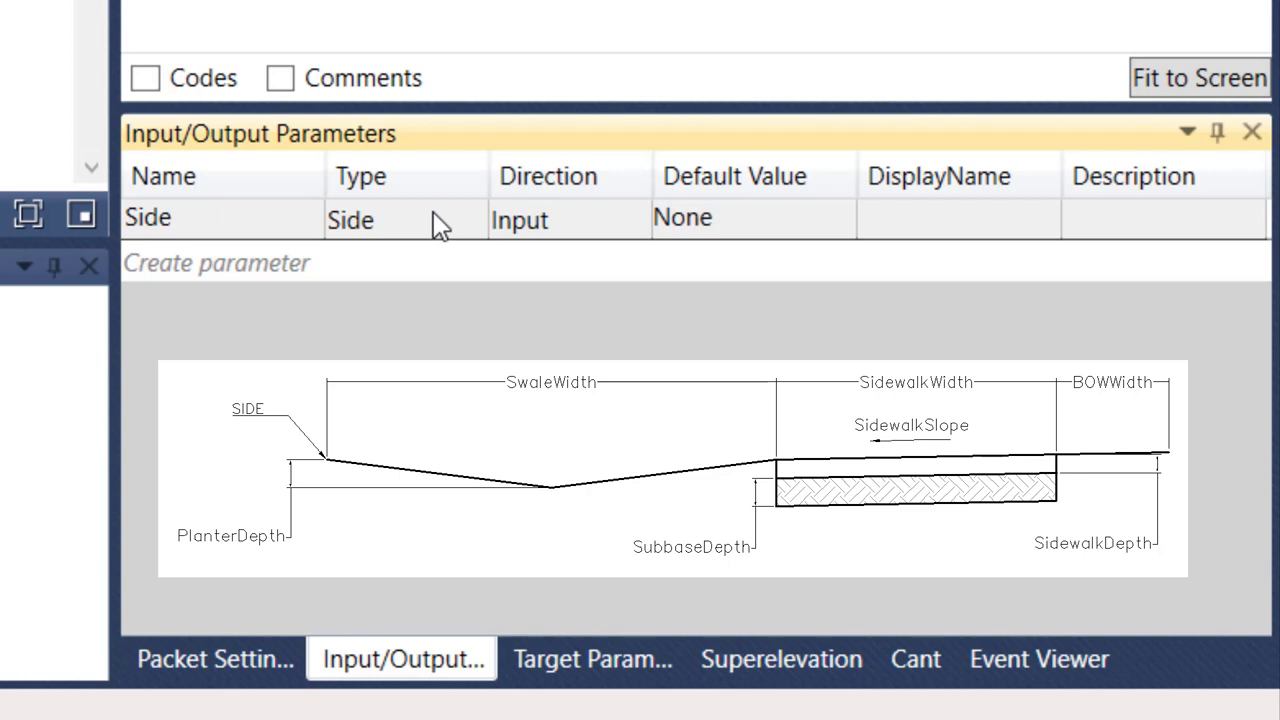
click(565, 230)
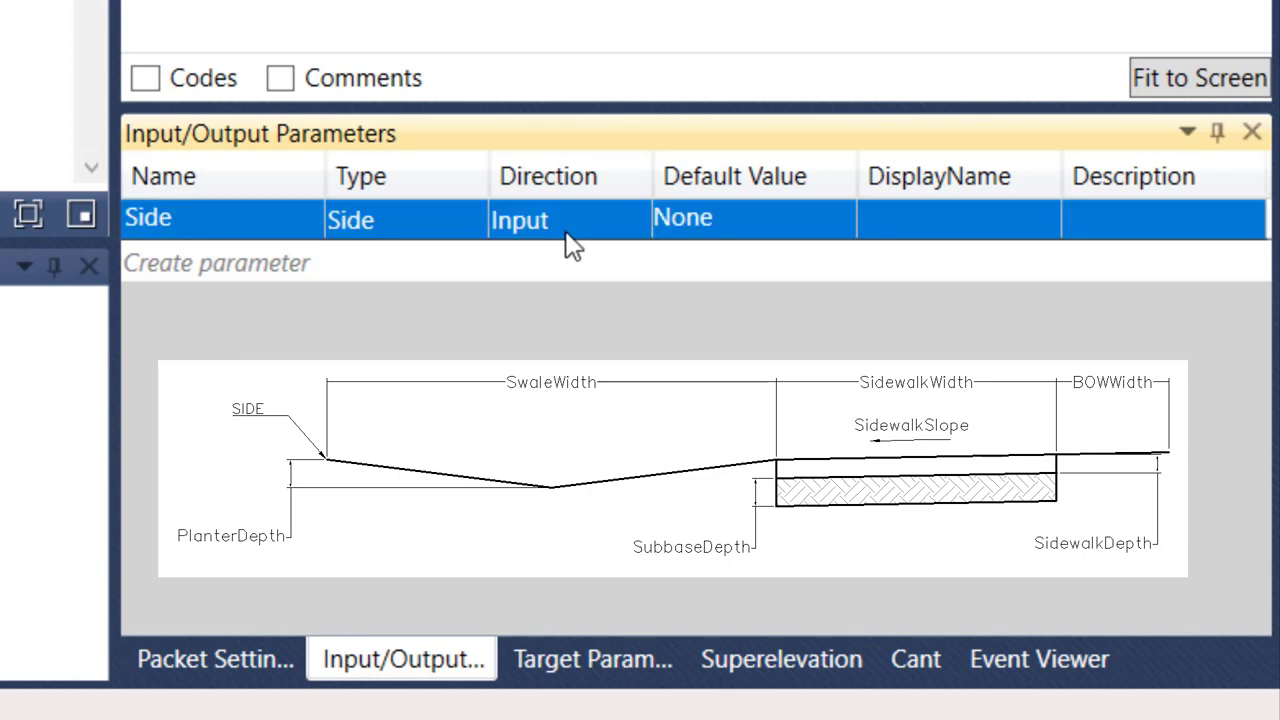
click(775, 226)
click(801, 220)
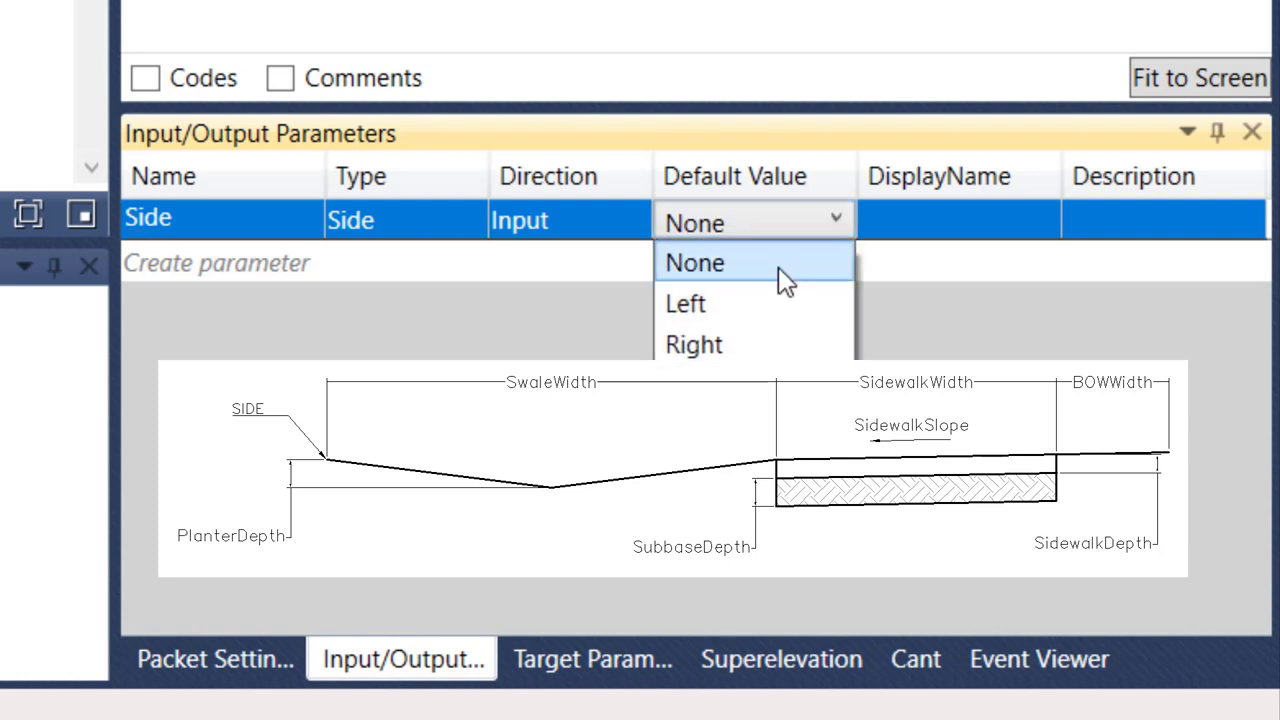
click(762, 345)
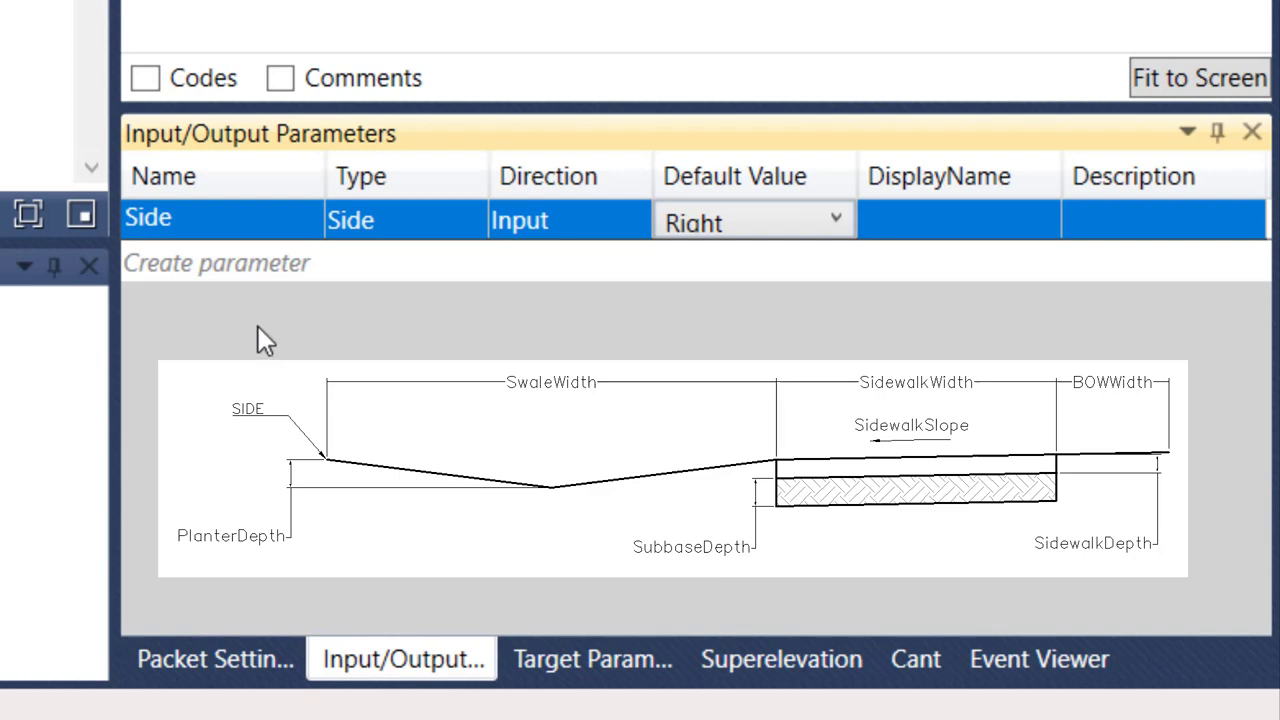
Add a Double input parameter named PlanterWidth with default value 8
click(215, 262)
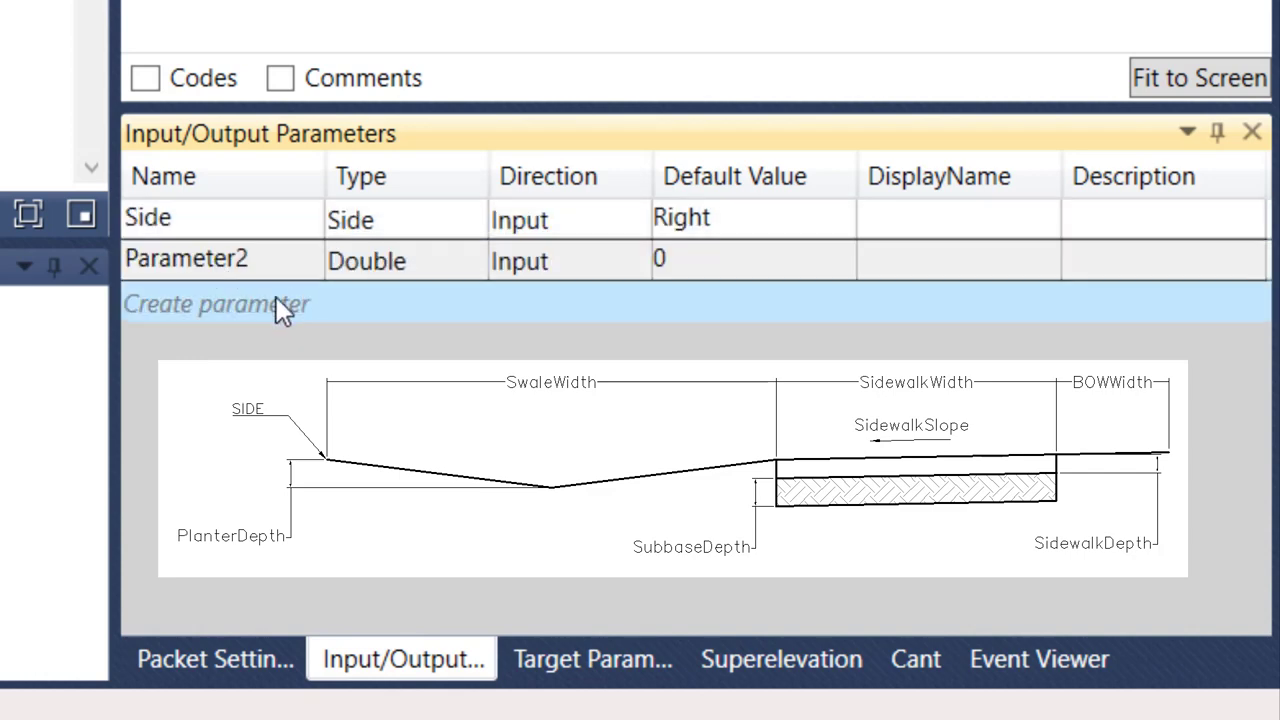
click(258, 262)
click(260, 266)
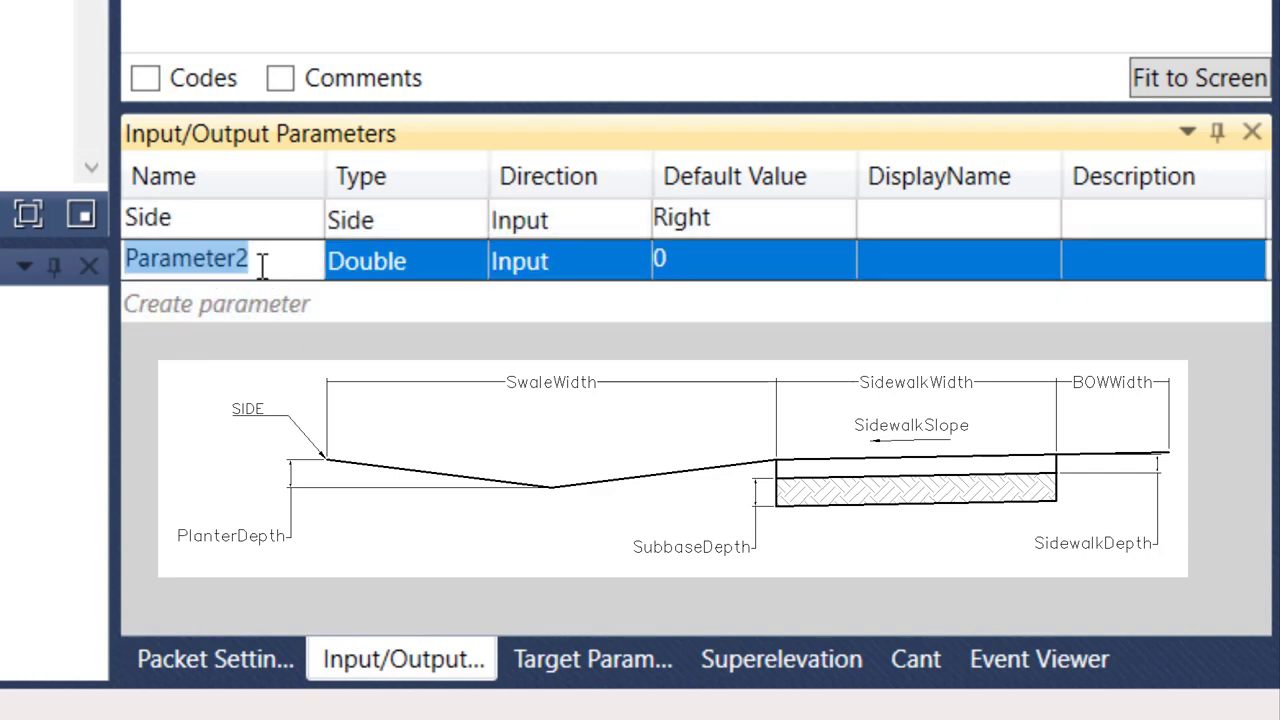
text(Planter)
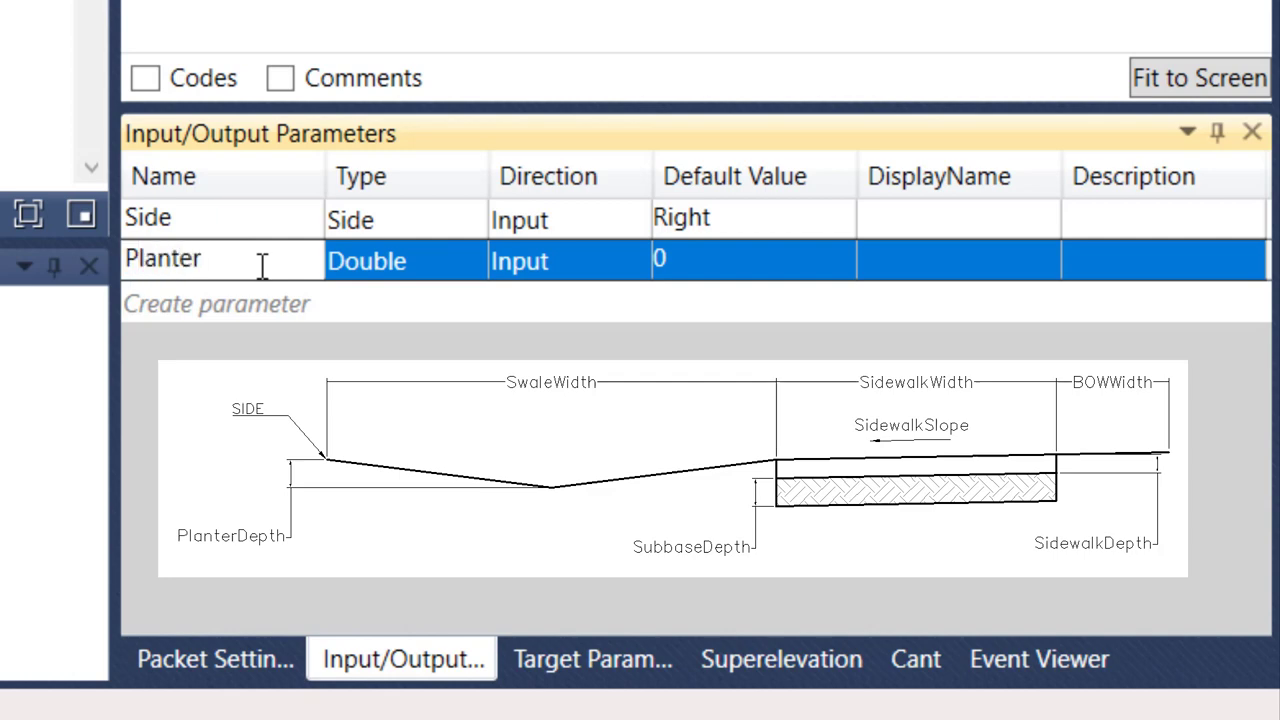
text(Width)
click(418, 274)
click(439, 263)
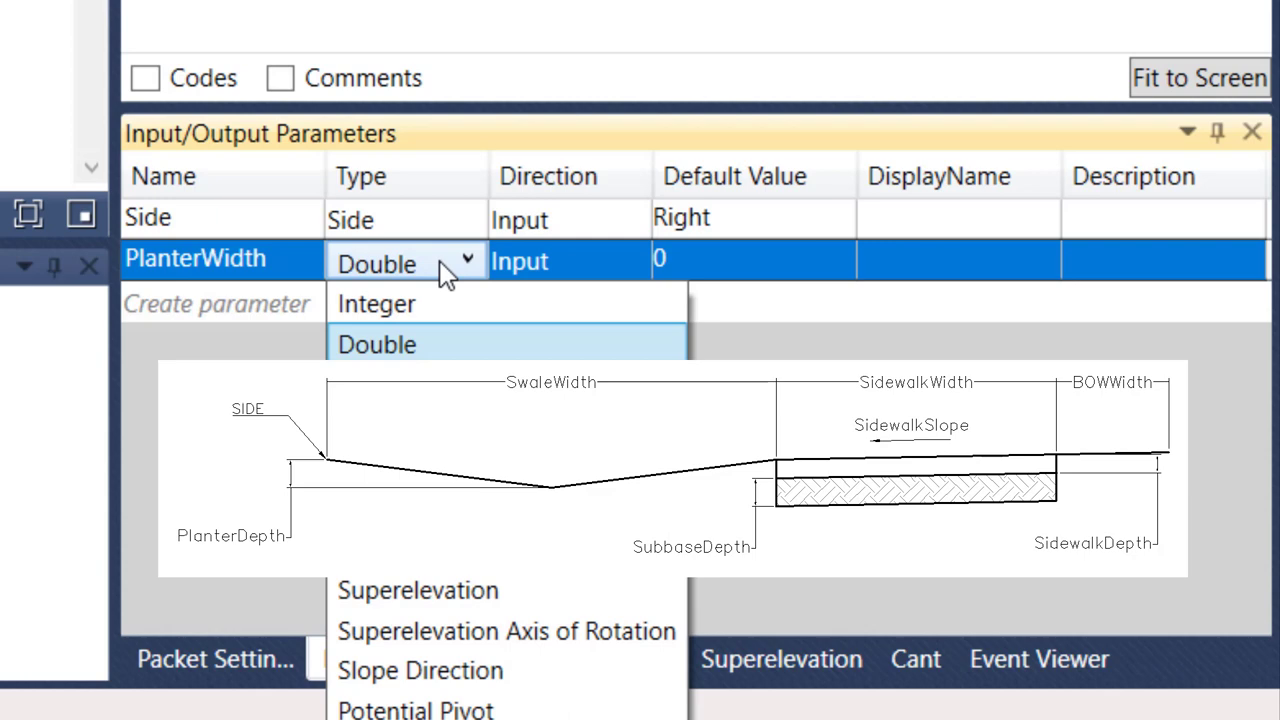
click(439, 260)
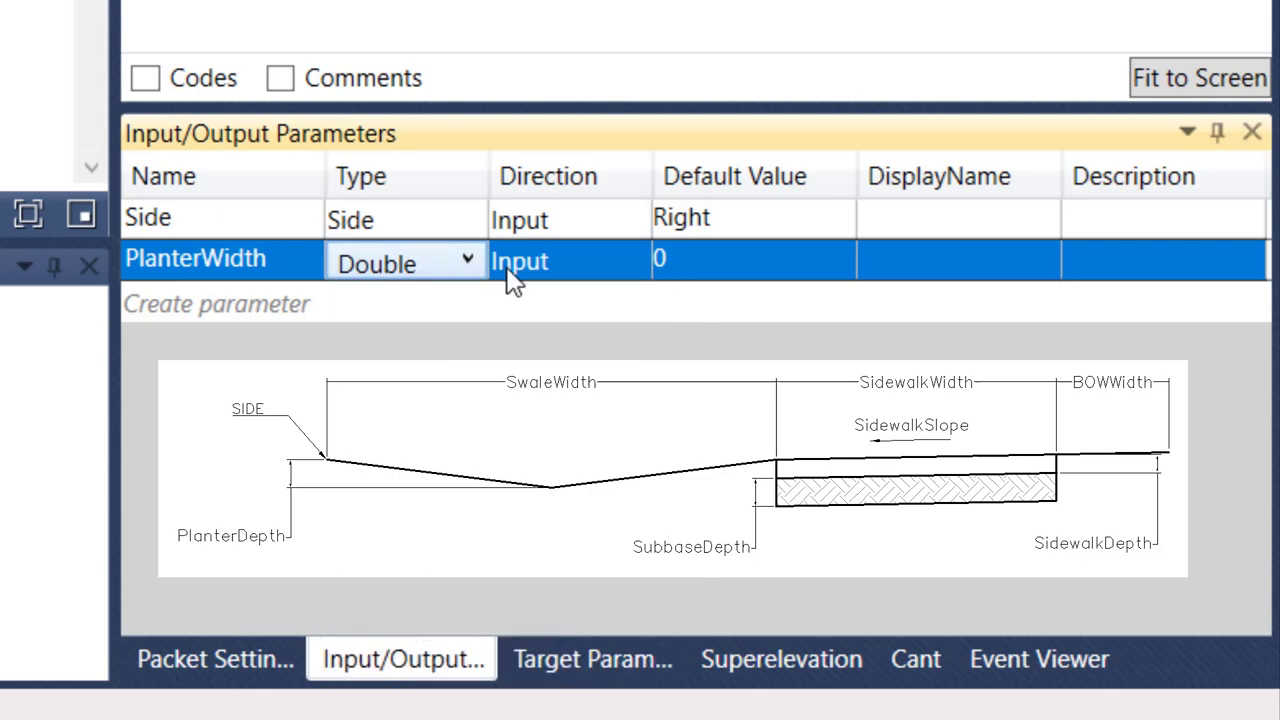
click(695, 262)
double_click(697, 260)
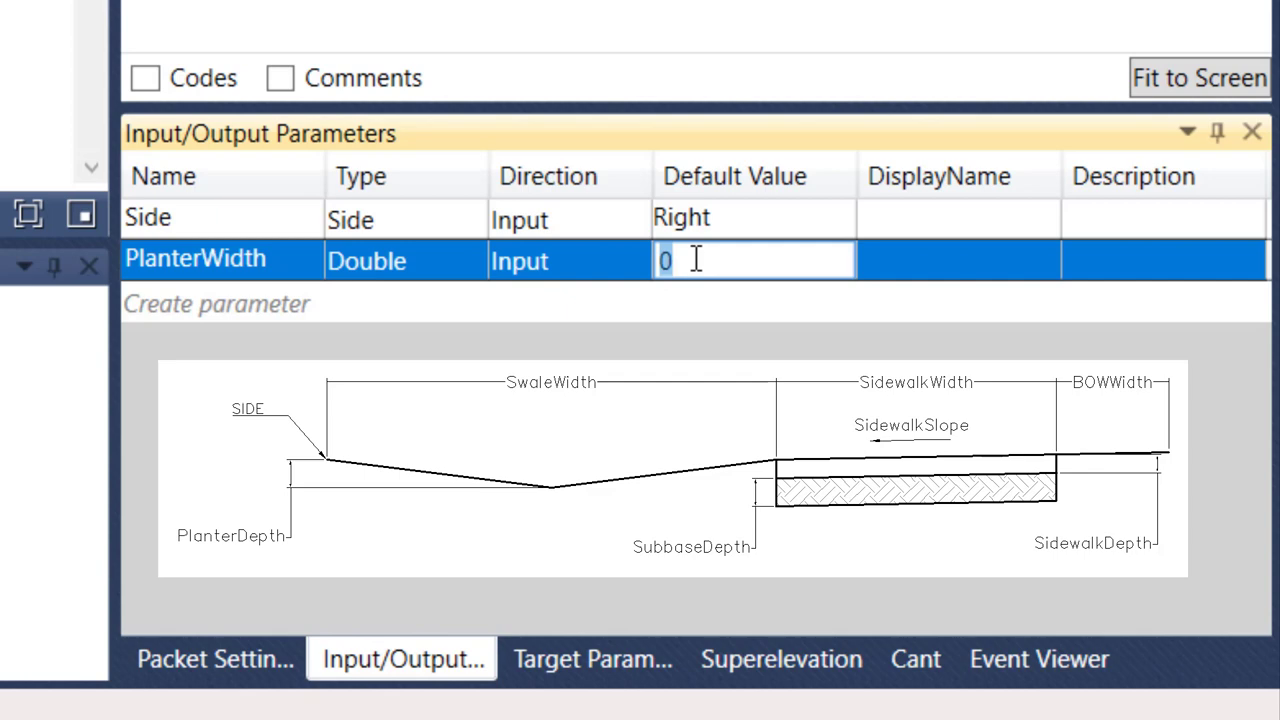
text(8)
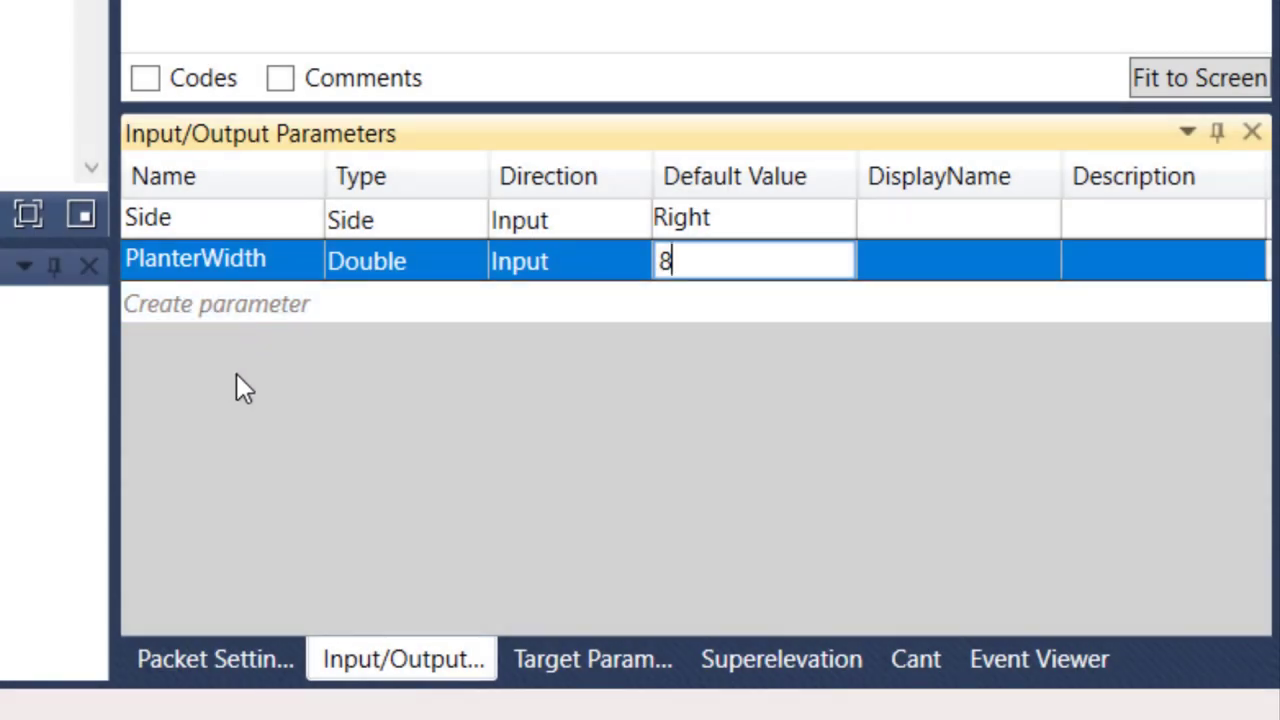
Add a second input parameter named PlanterDepth with default value .5
click(232, 314)
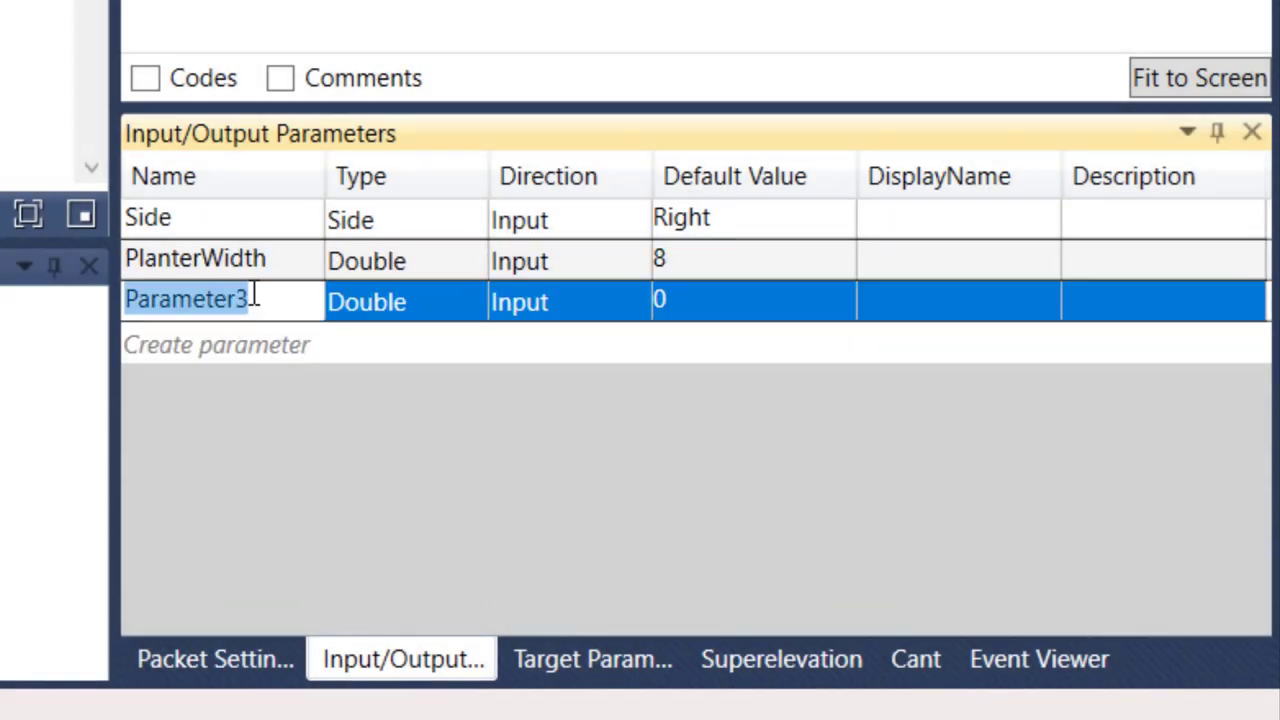
text(Plan)
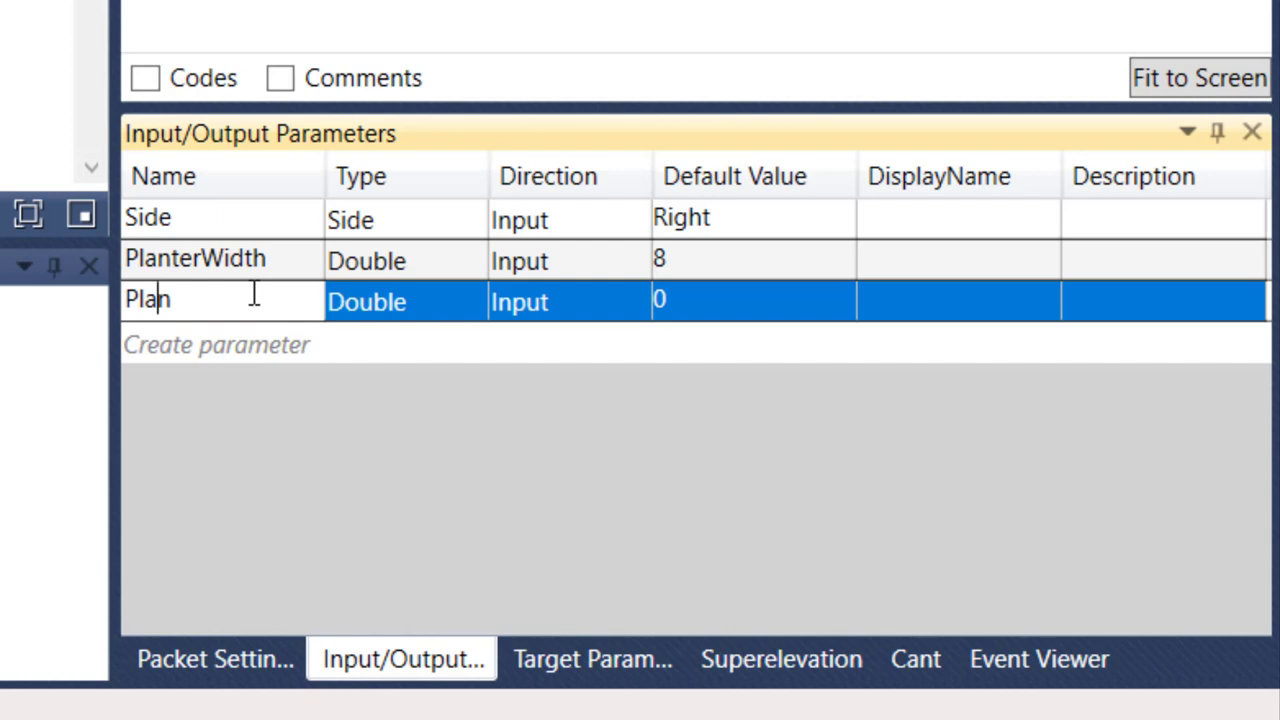
text(terDepth)
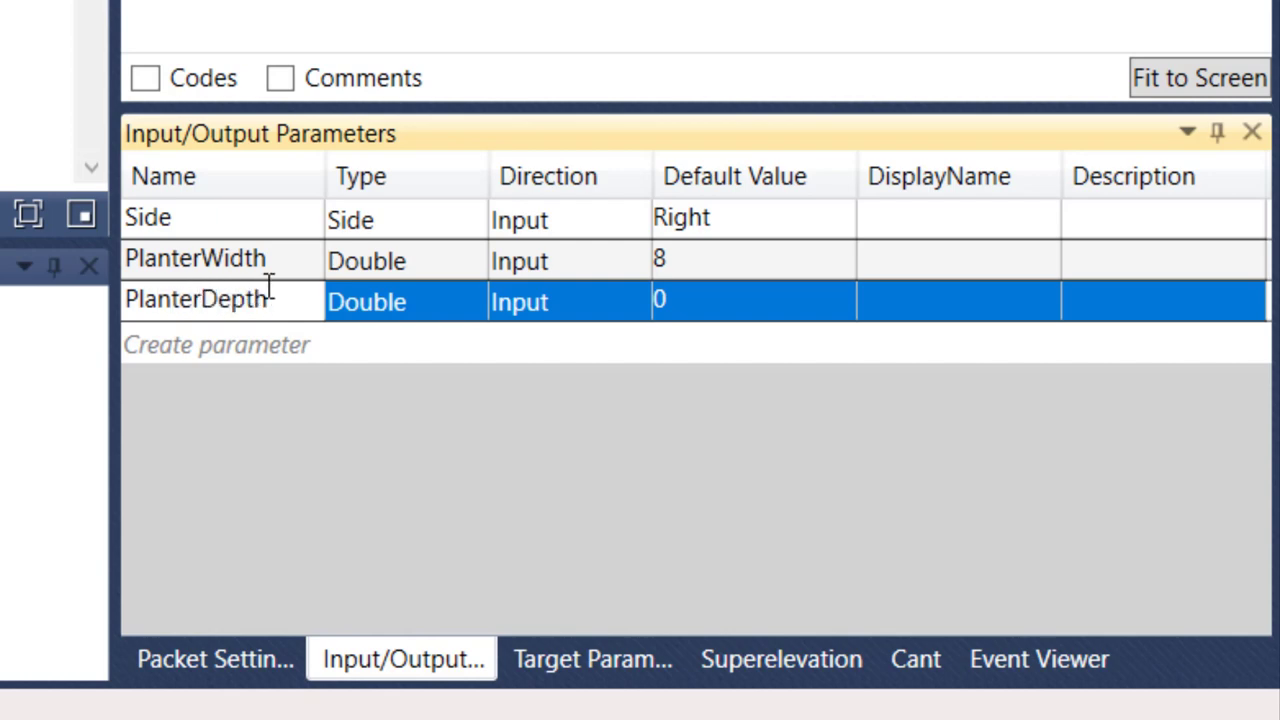
click(690, 304)
double_click(690, 304)
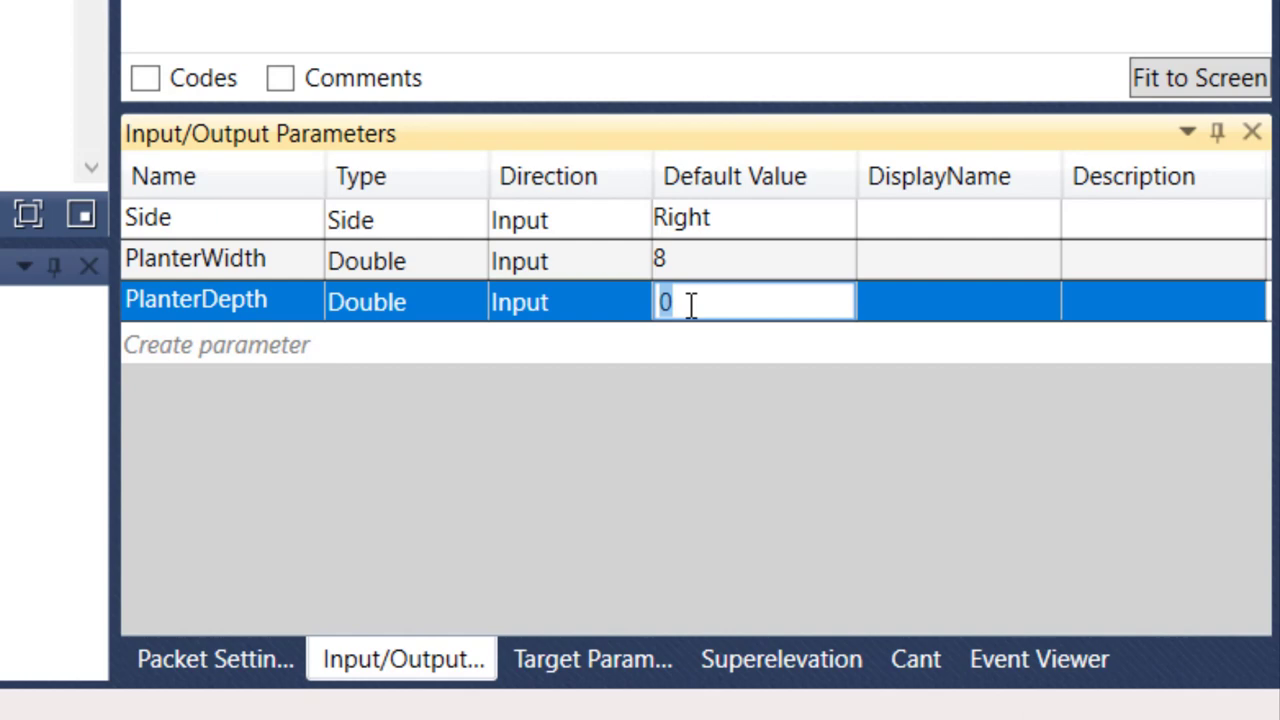
text(.5)
click(243, 350)
Rename Parameter4 to SidewalkWidth with default value 5
click(250, 343)
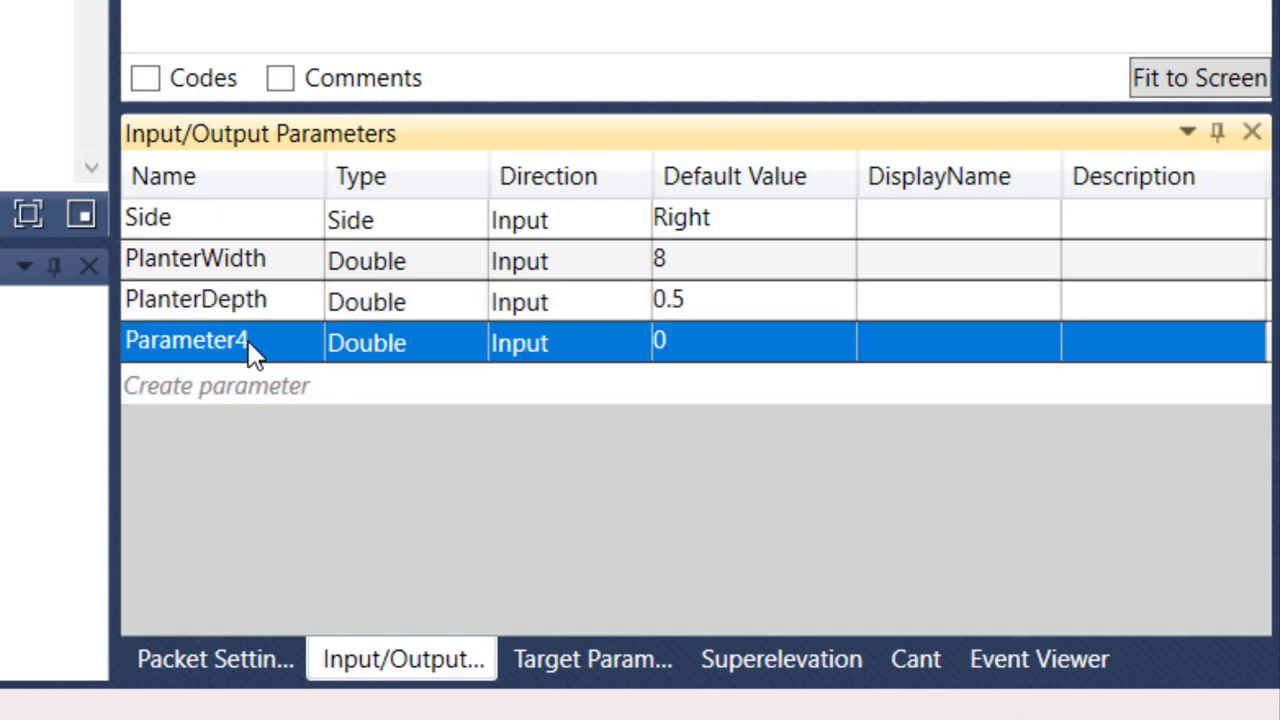
click(250, 345)
double_click(250, 342)
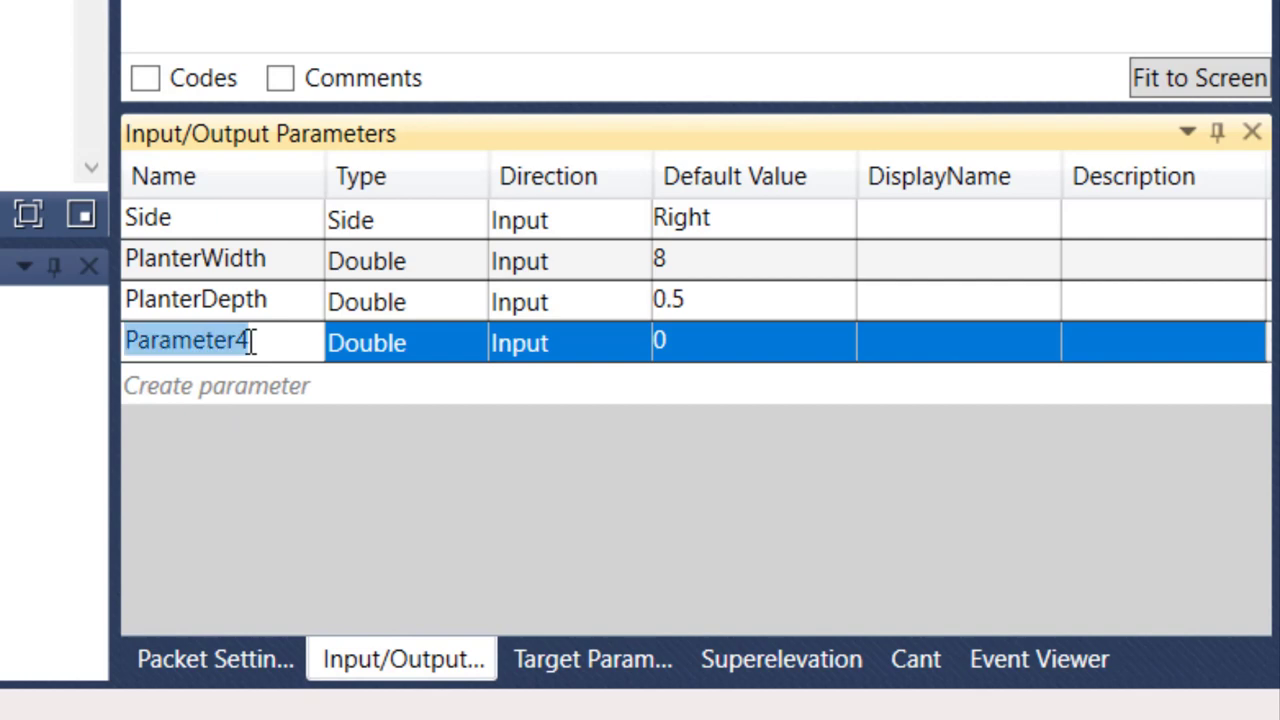
text(SidewalkW)
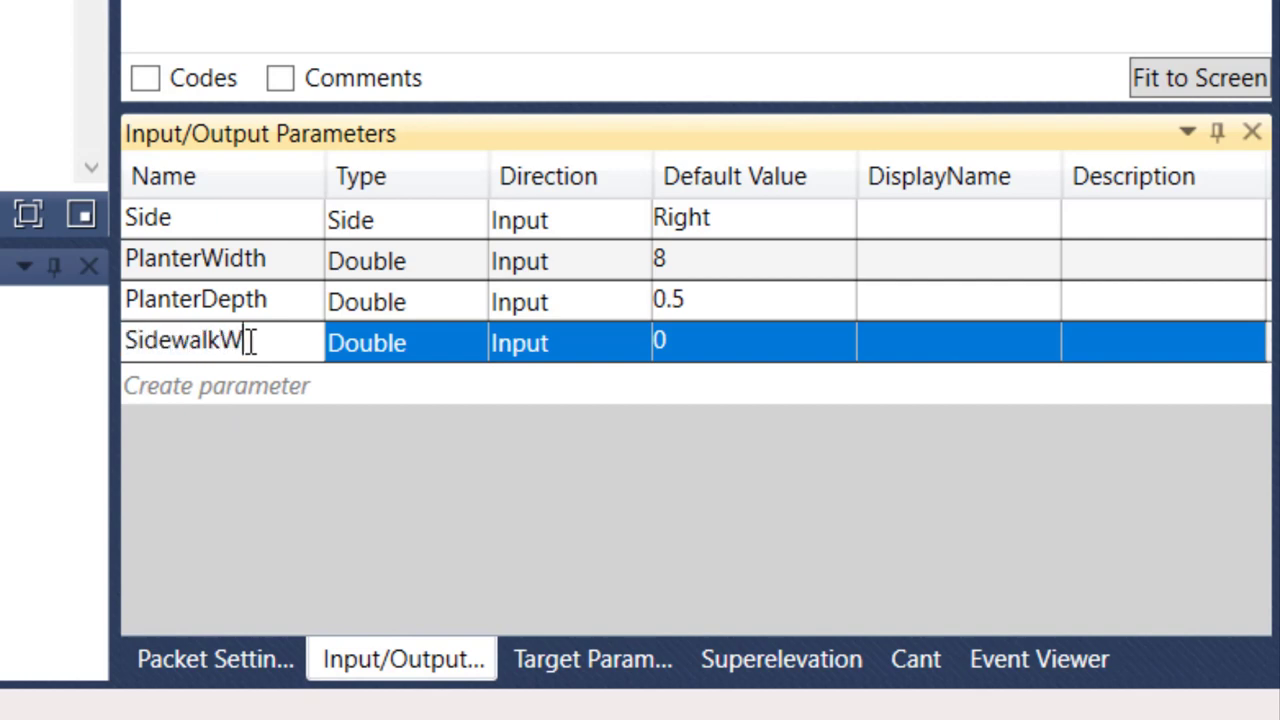
text(idth)
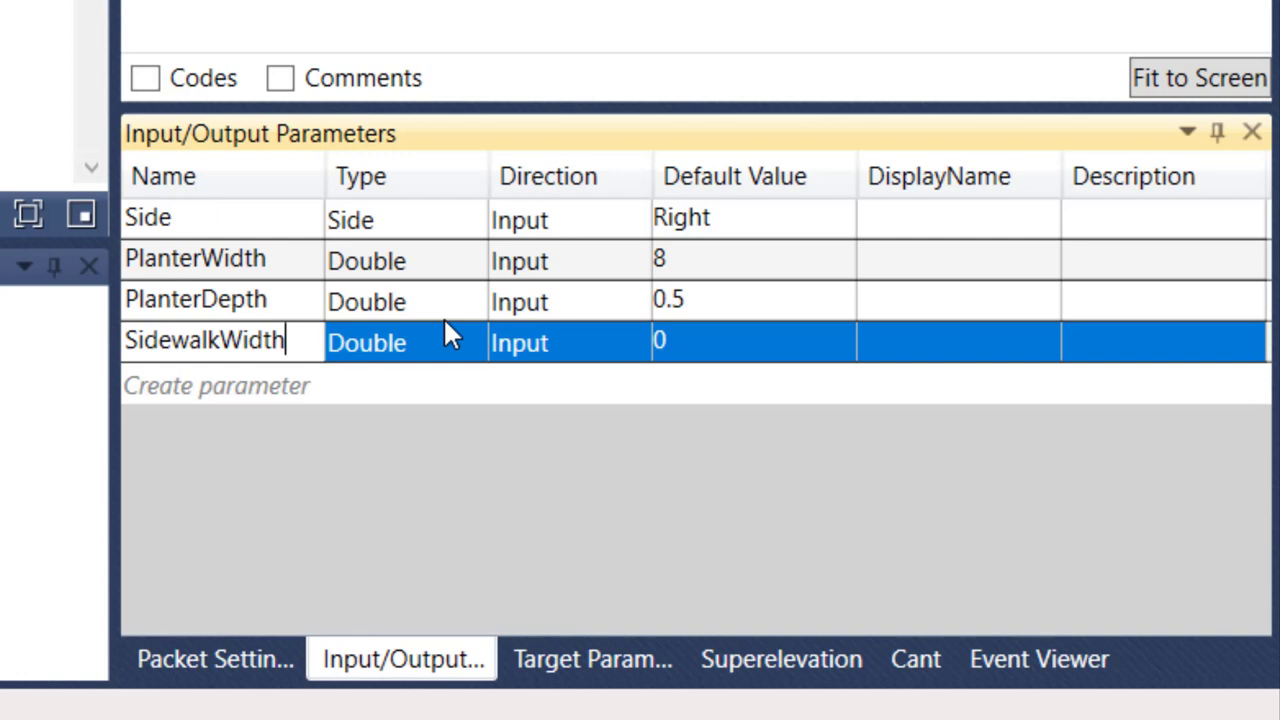
click(681, 343)
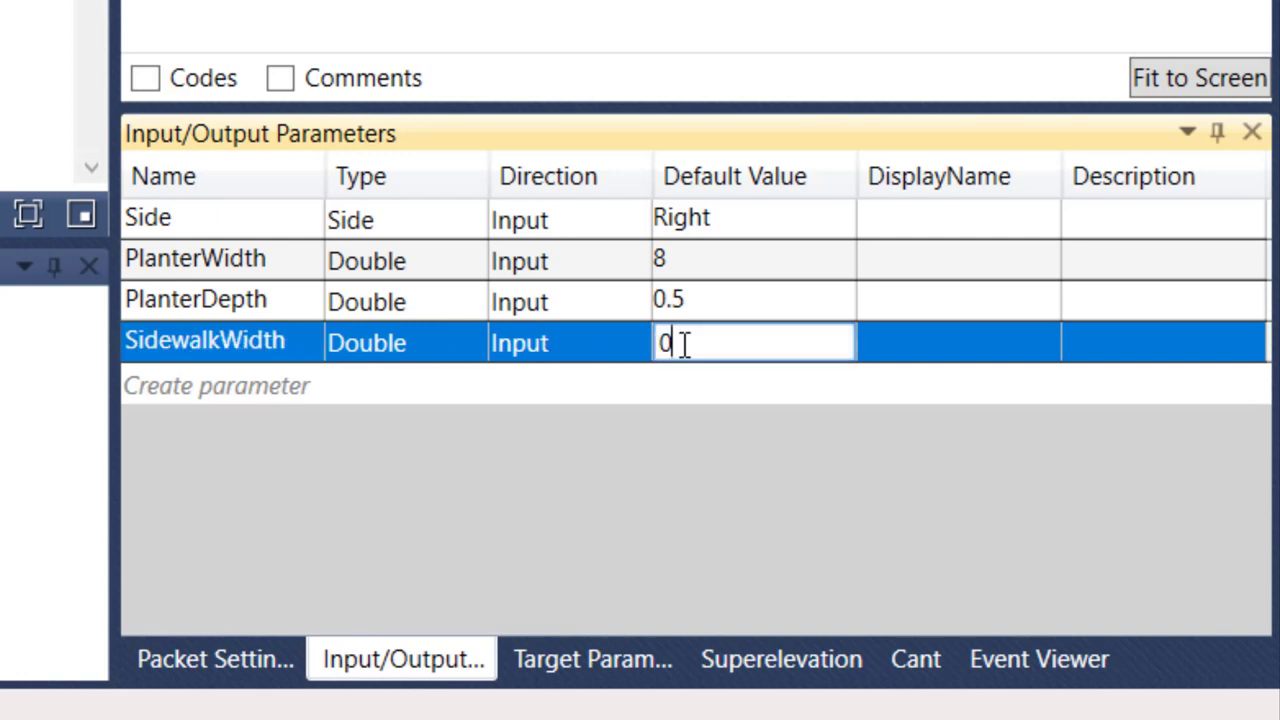
double_click(681, 343)
text(5)
Add a Grade-type input SidewalkSlope with default 2.00%
click(264, 385)
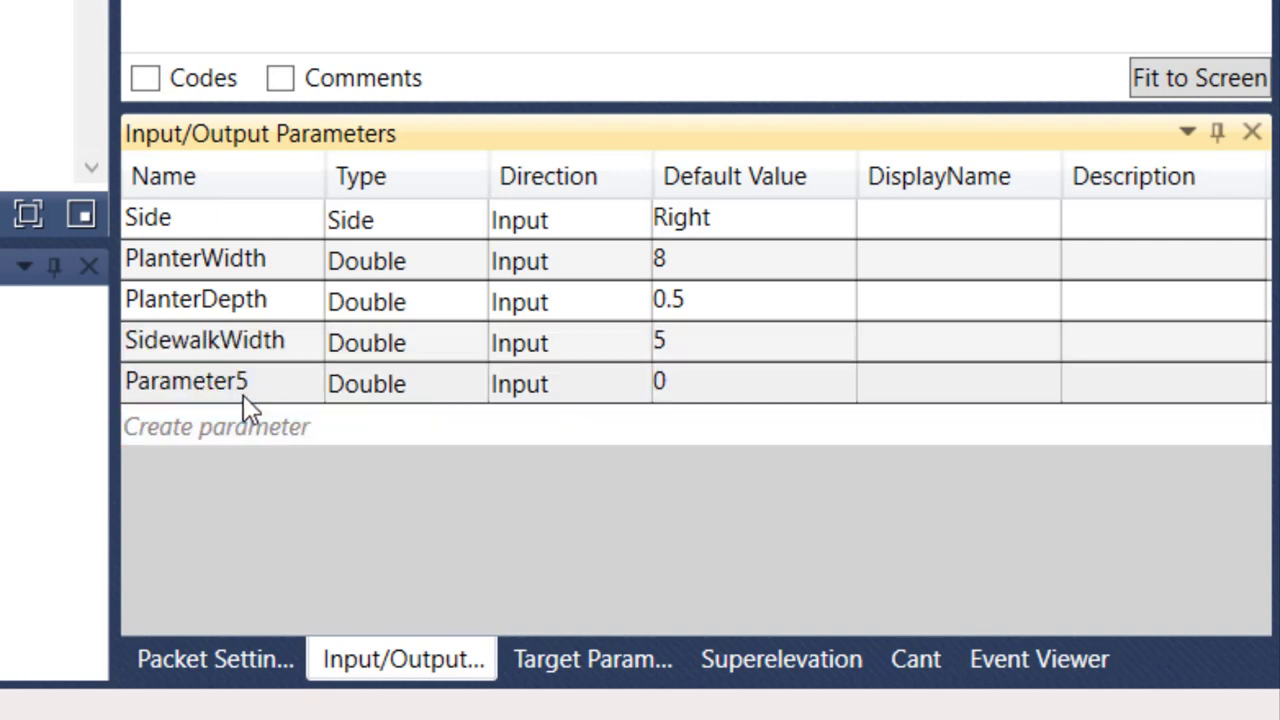
click(248, 388)
drag(266, 380, 129, 380)
text(Sid)
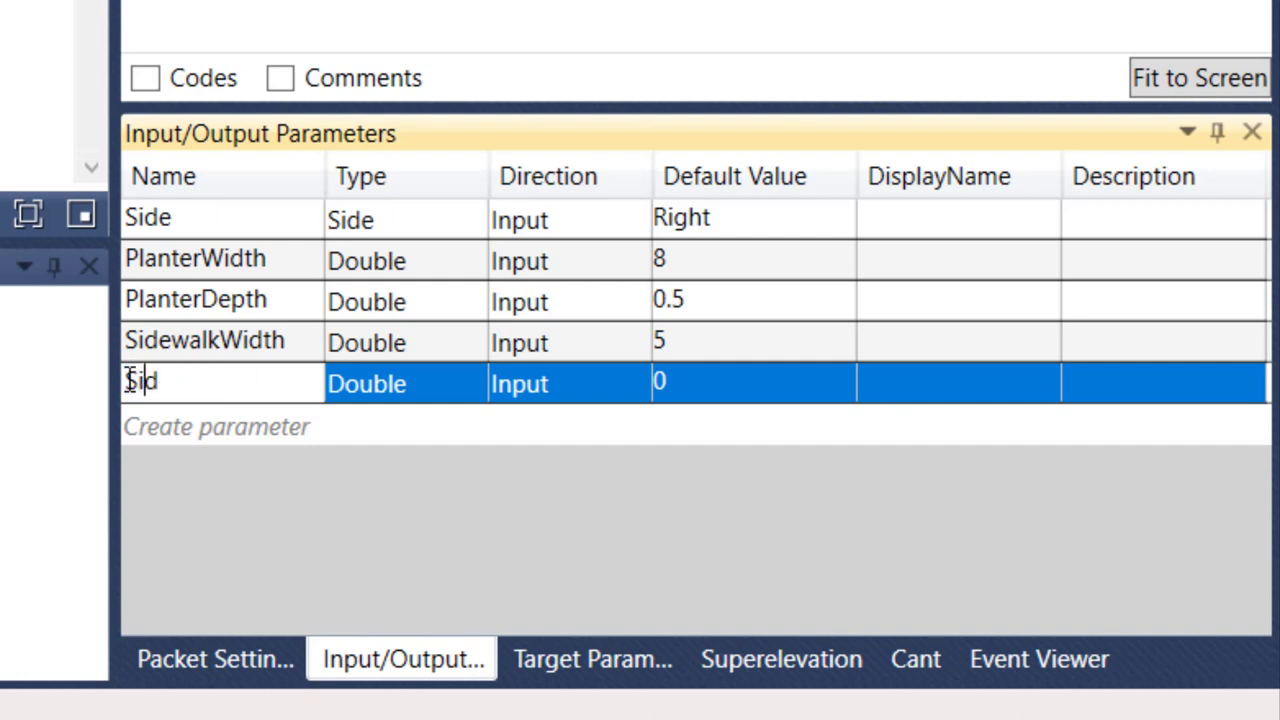
text(ewalkSlope)
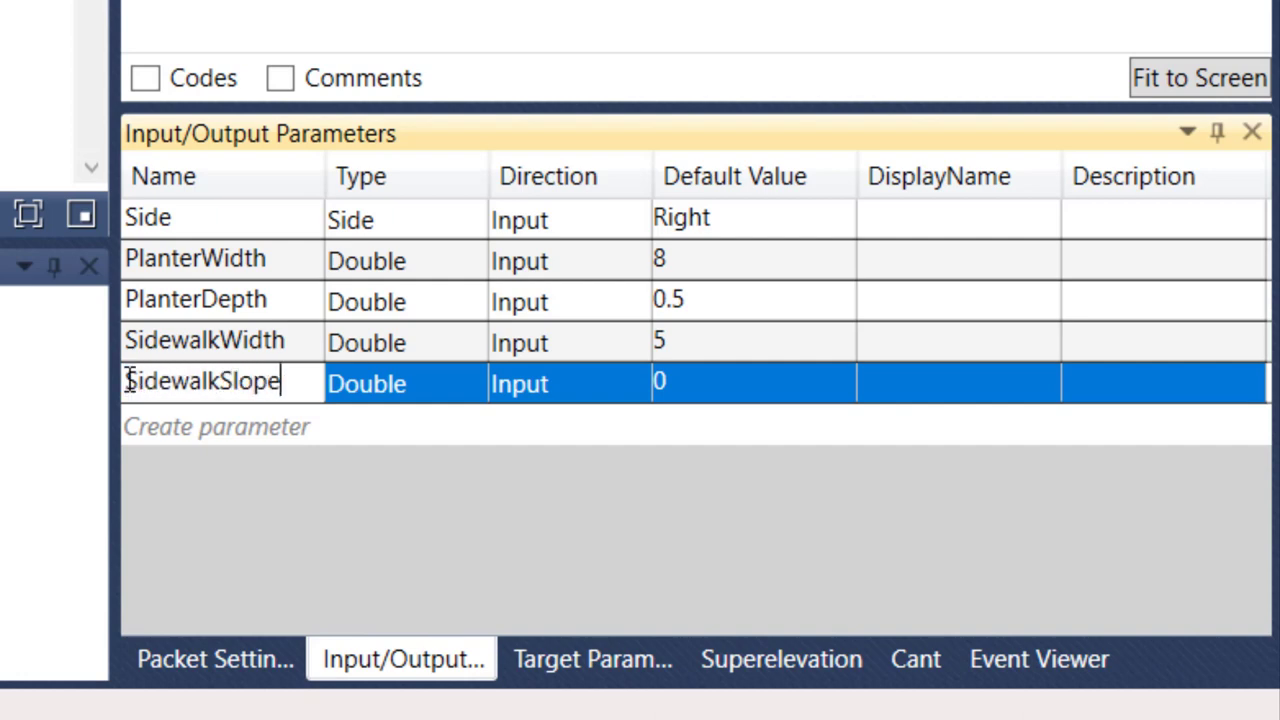
click(676, 390)
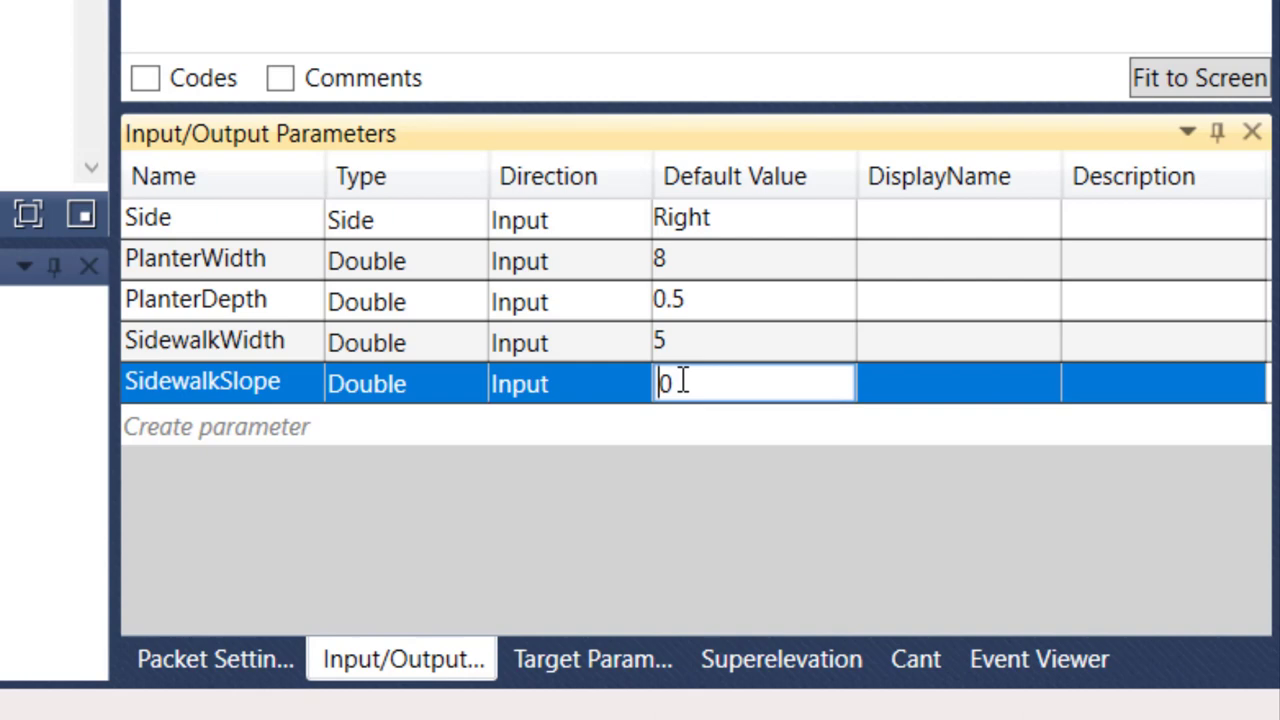
click(450, 391)
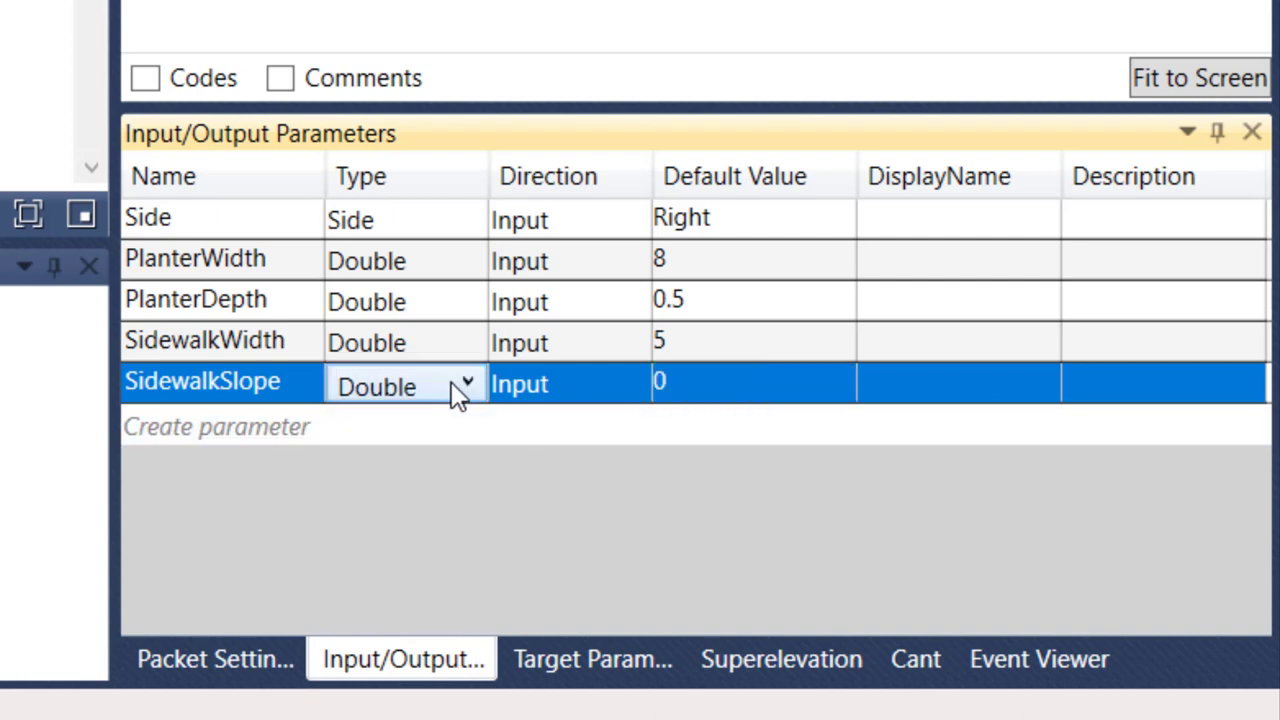
click(457, 391)
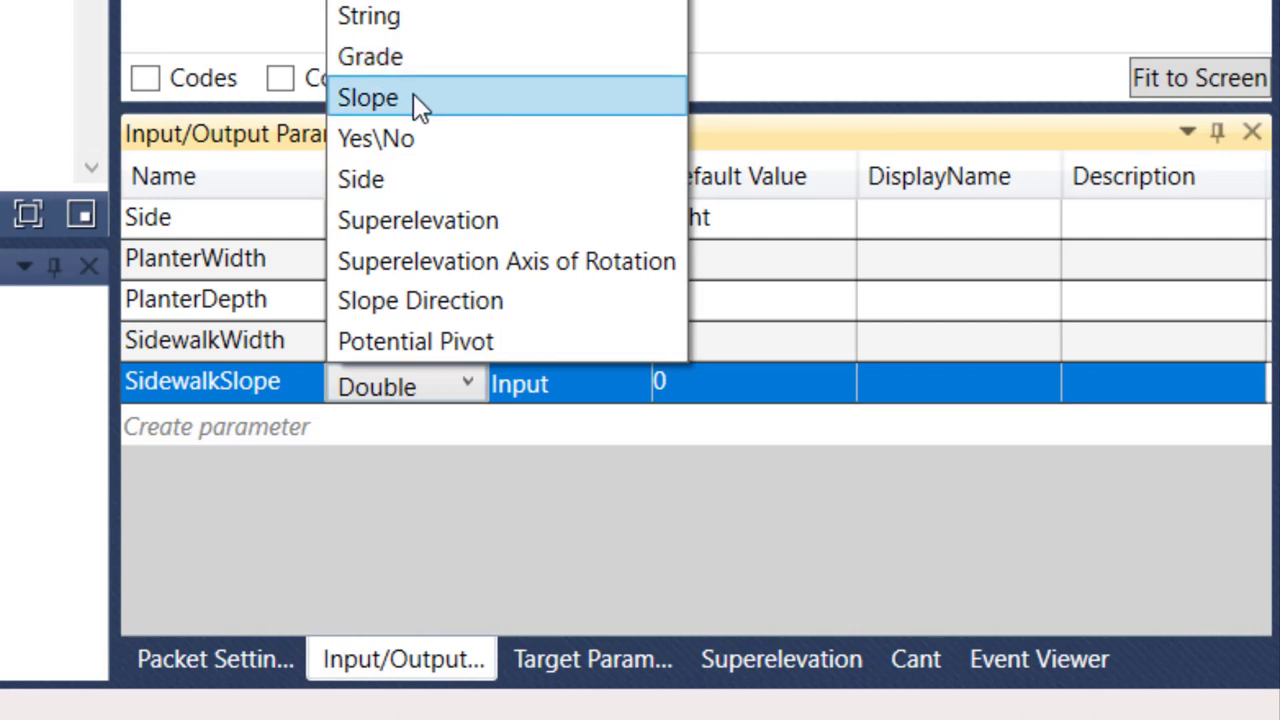
click(418, 60)
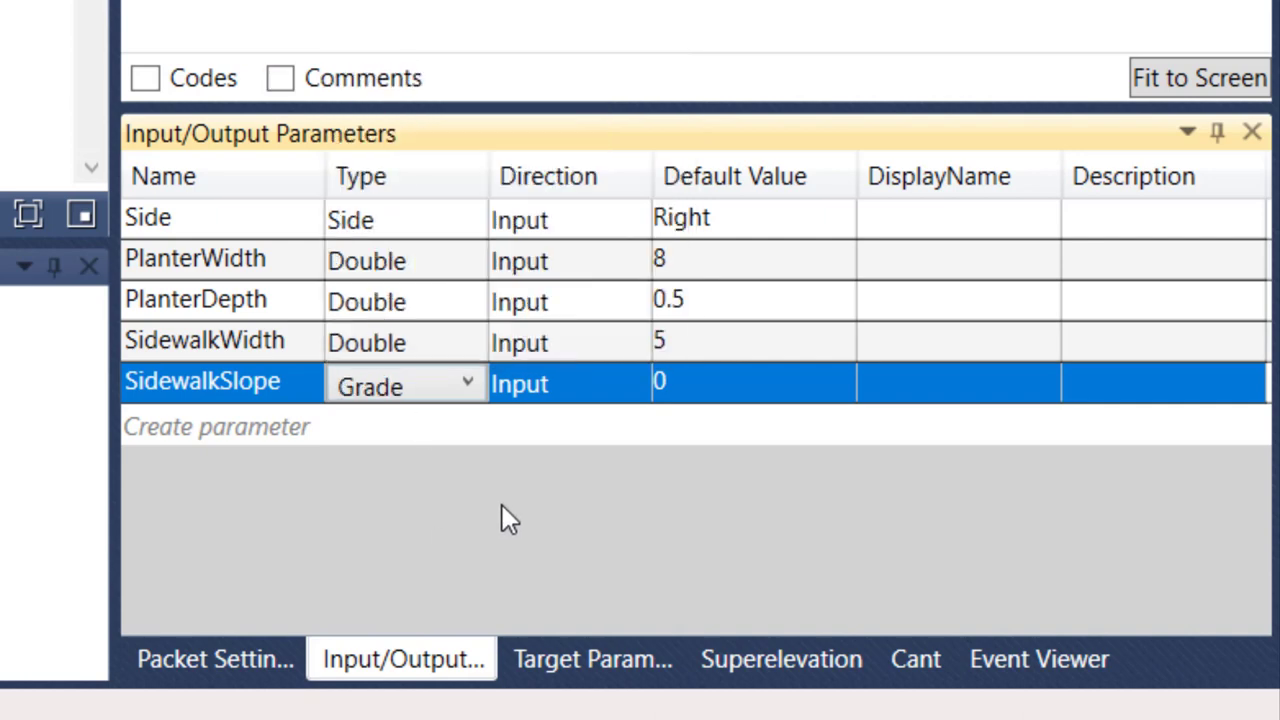
click(700, 385)
click(712, 384)
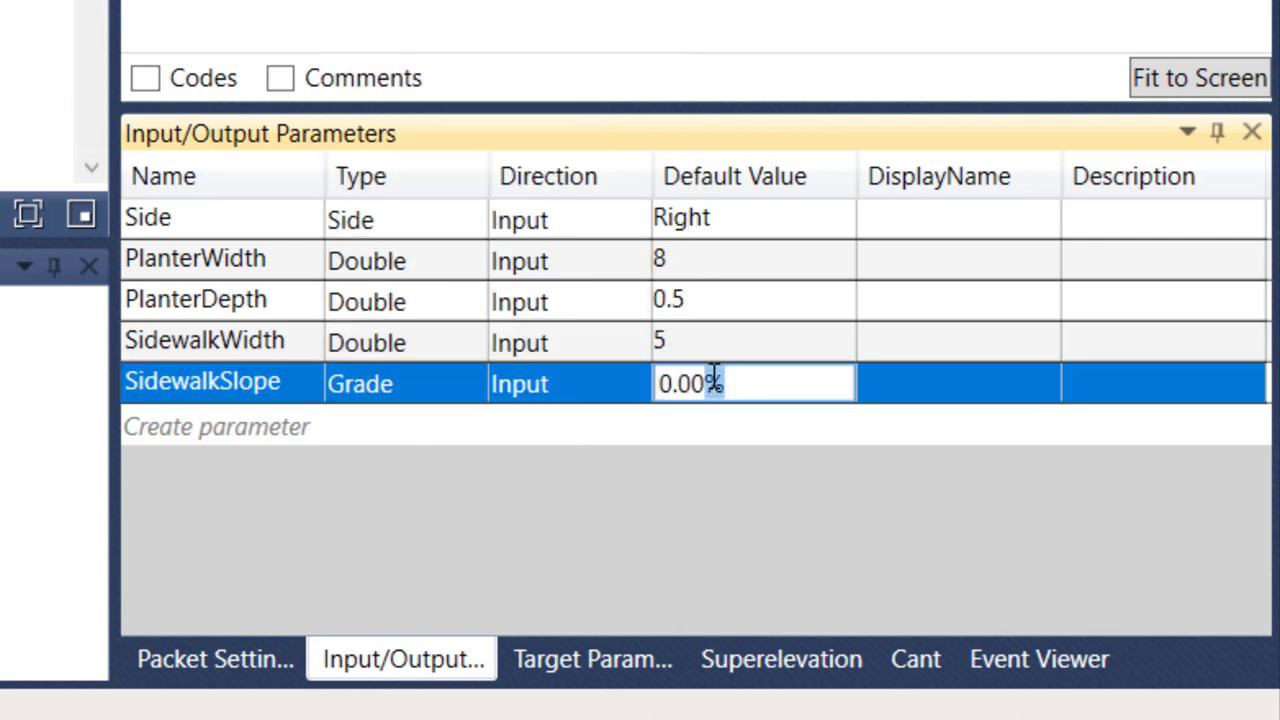
drag(671, 391, 662, 392)
text(2)
Add a Double input SidewalkDepth with default value .33
click(186, 436)
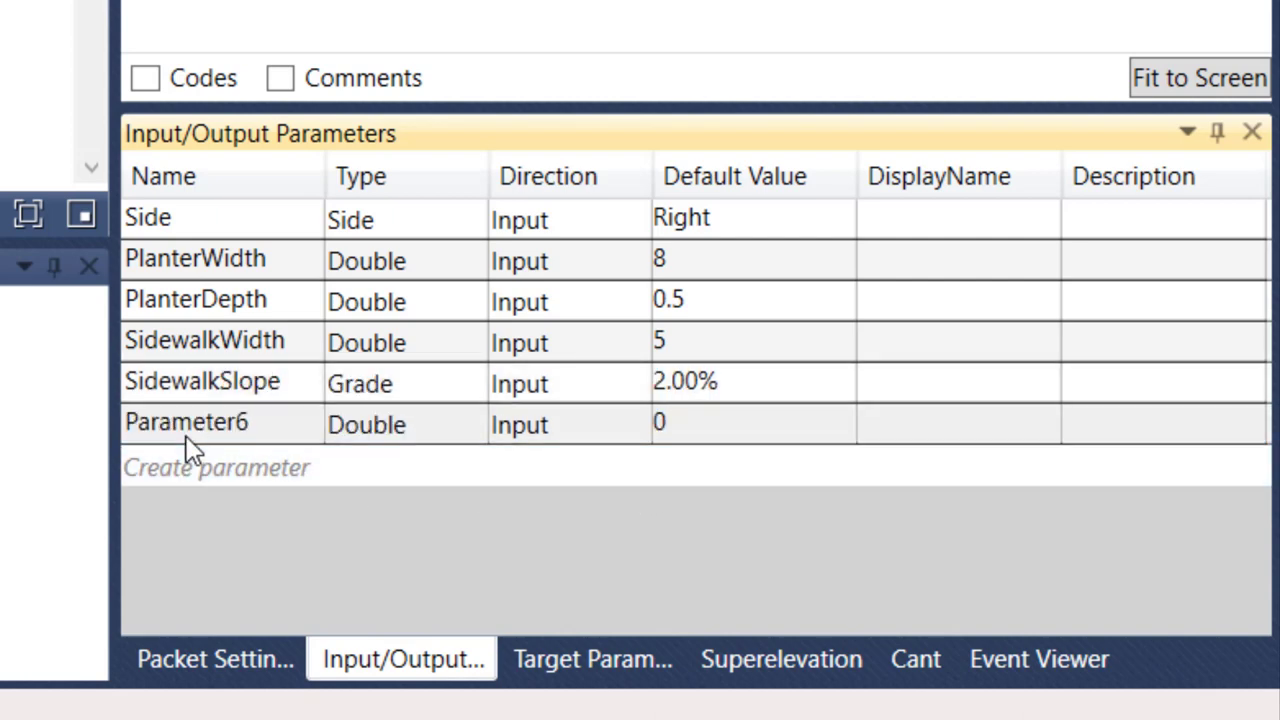
click(237, 430)
drag(257, 423, 132, 424)
text(Si)
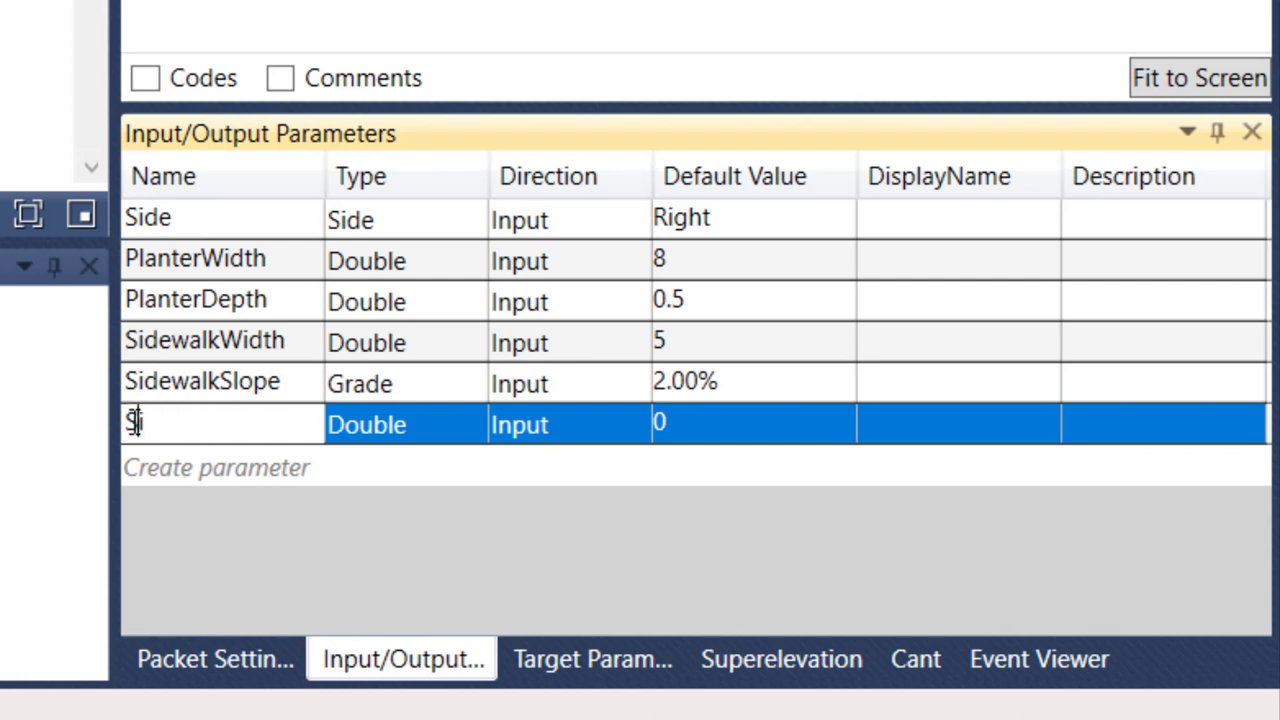
text(dewalkDepth)
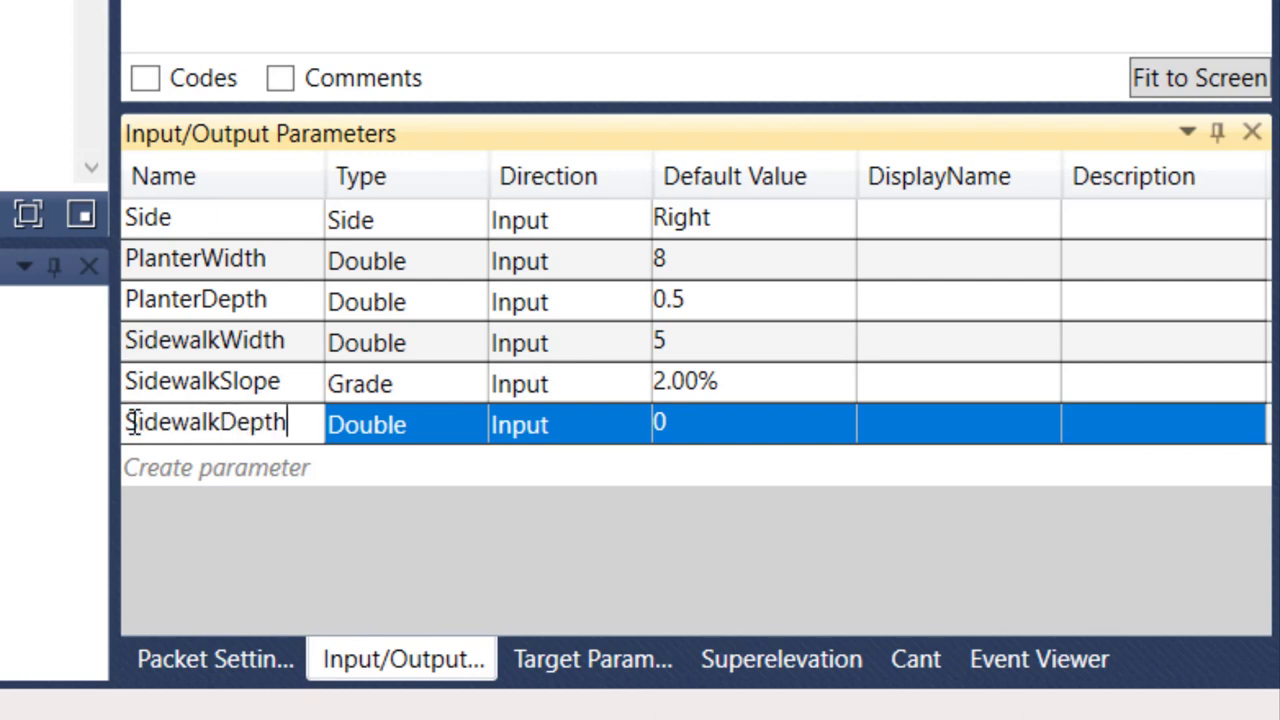
click(697, 428)
double_click(682, 428)
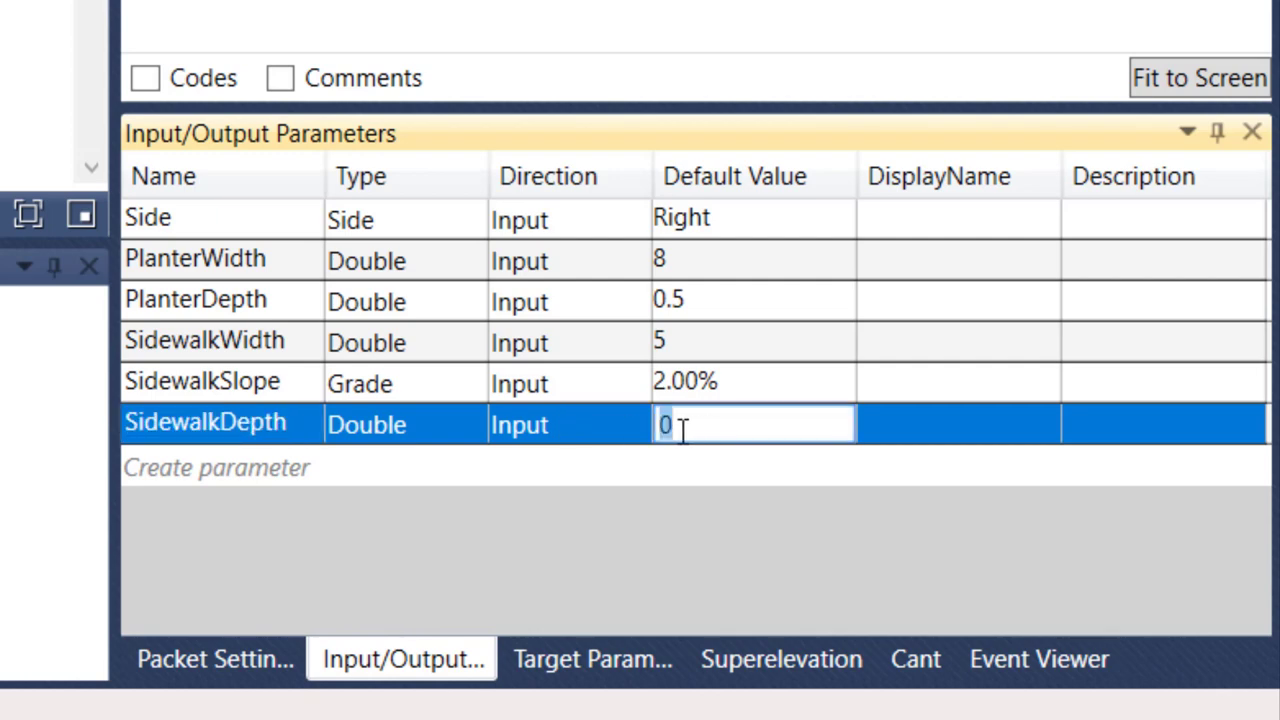
text(.33)
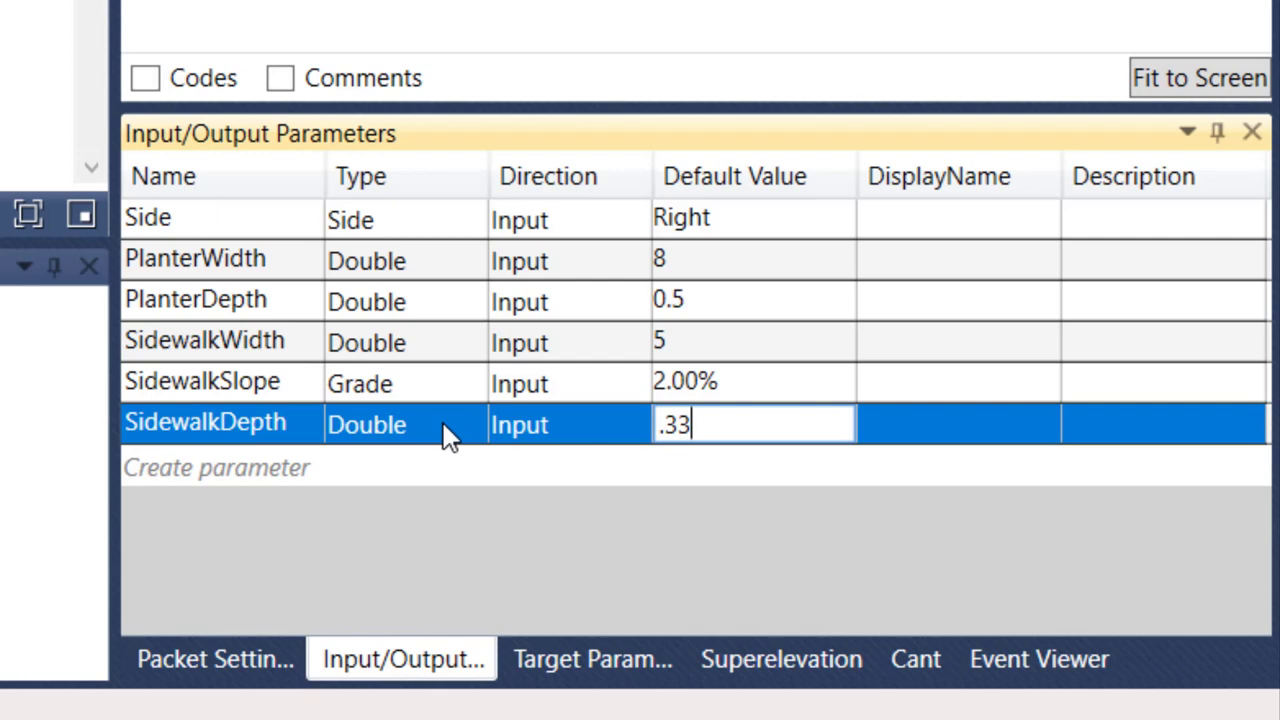
Add Parameter7 as Double input SubbaseDepth with default value .5
click(166, 468)
click(266, 460)
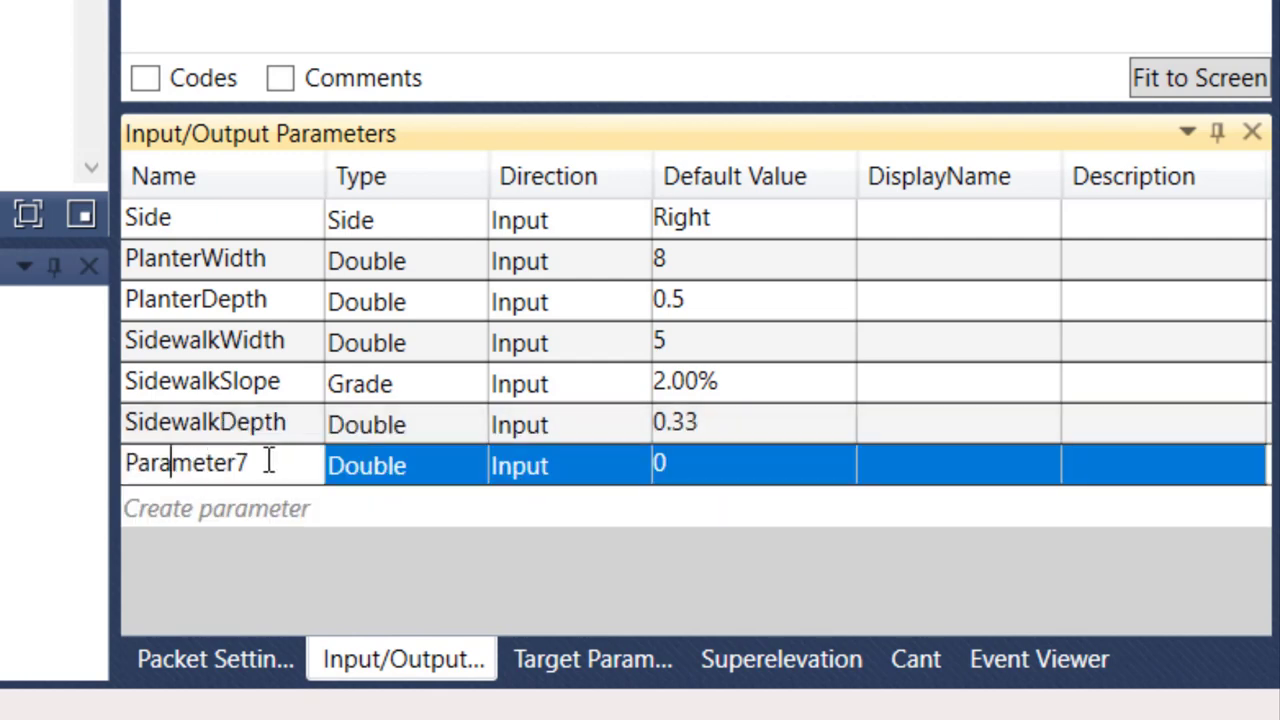
drag(266, 460, 127, 460)
text(Suba)
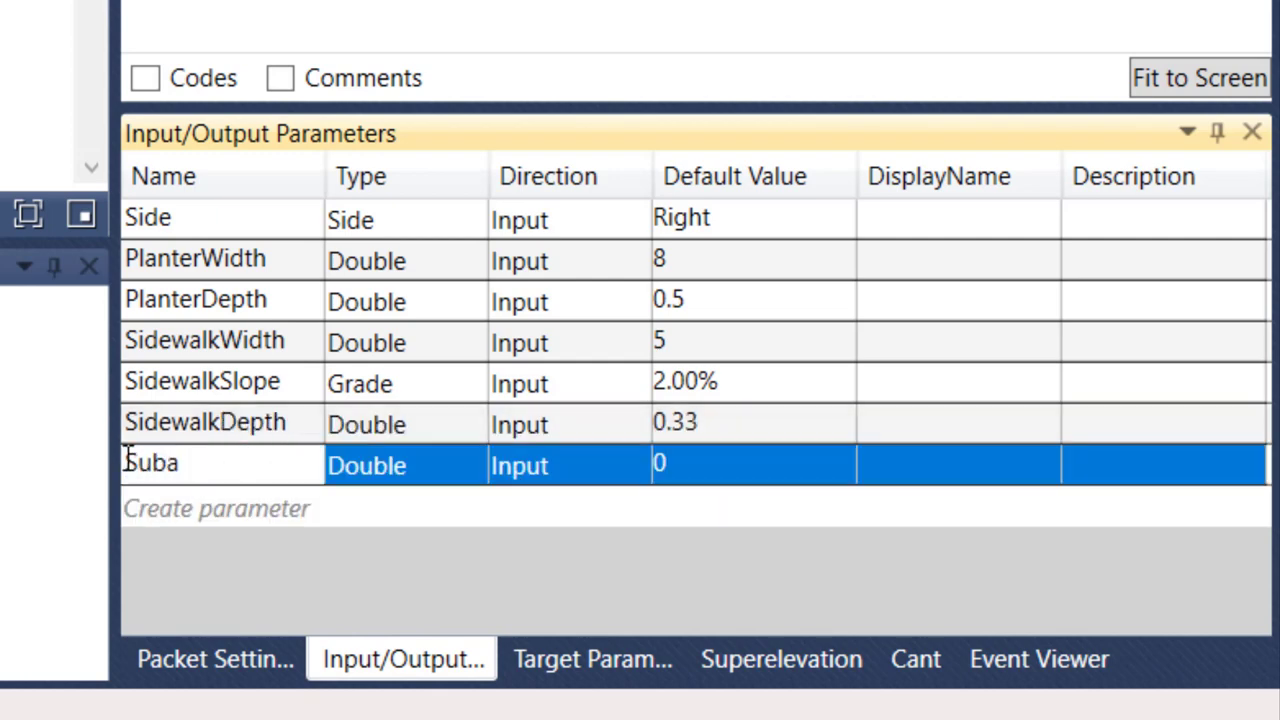
key(BackSpace)
text(baseDepth)
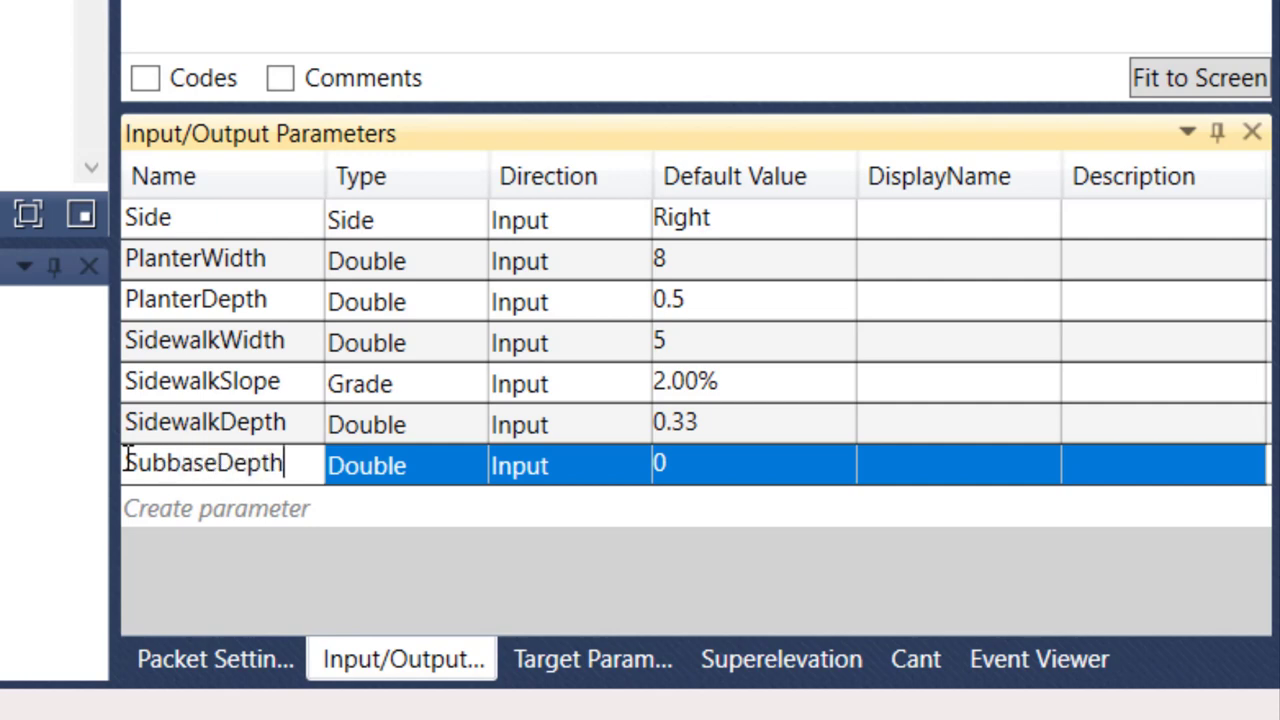
click(698, 465)
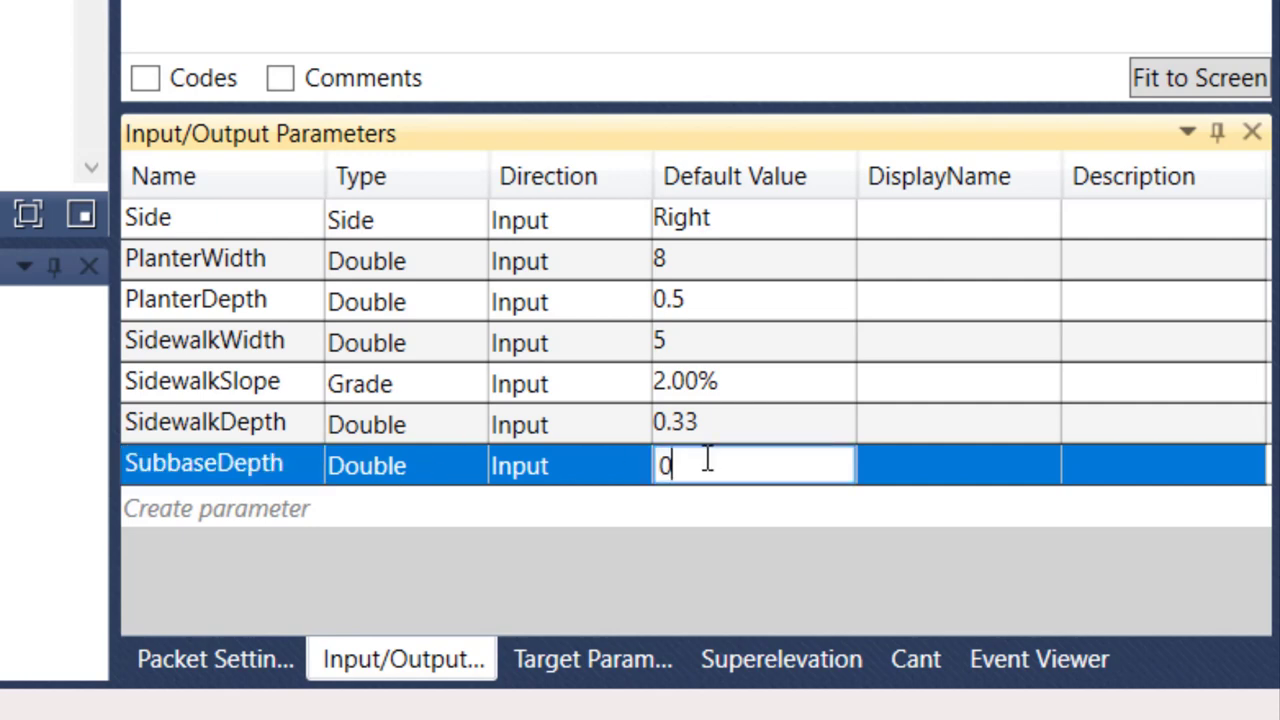
double_click(706, 460)
text(.5)
Add Parameter8 renamed BOWWidth, correcting the typo, with default value 2
click(214, 512)
click(222, 512)
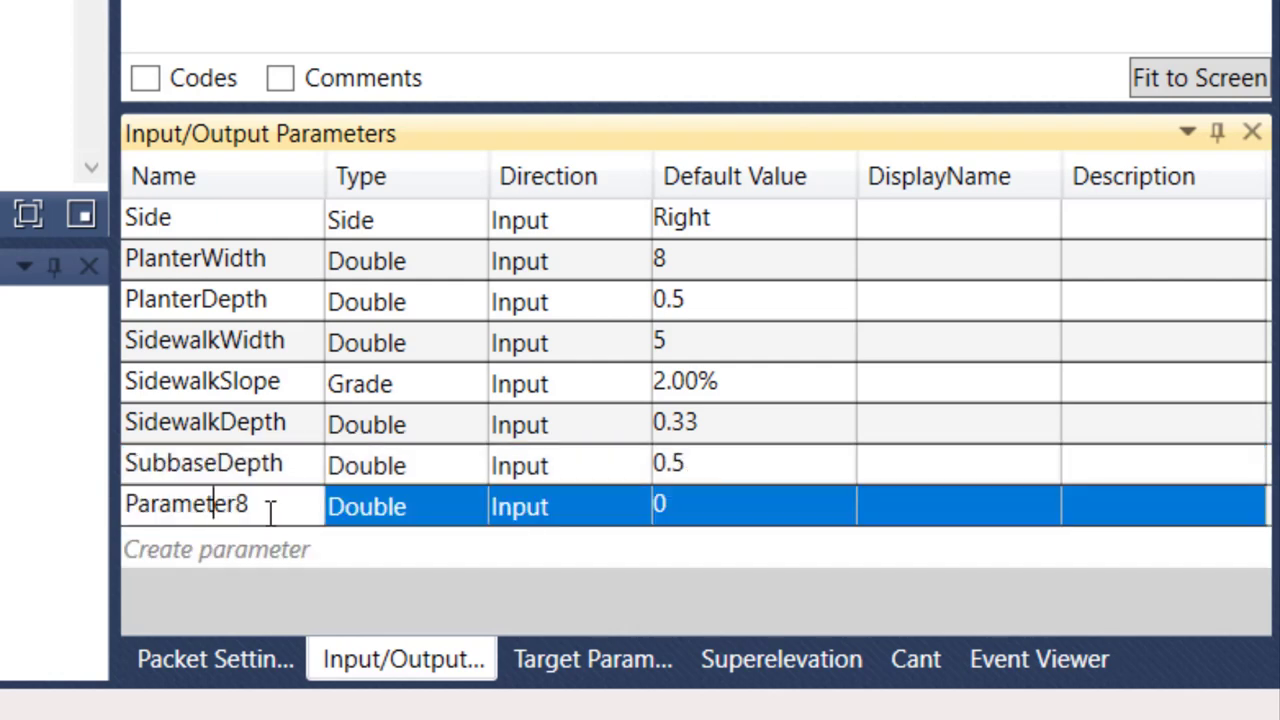
drag(270, 510, 125, 495)
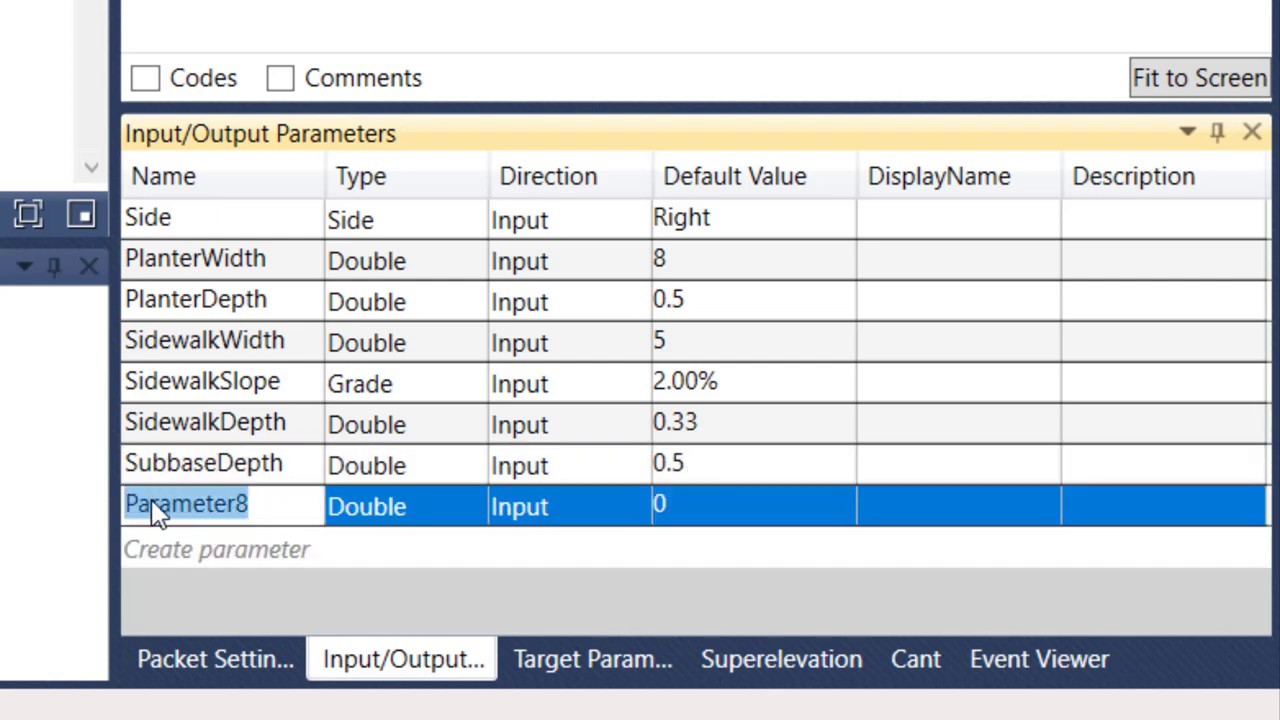
text(B)
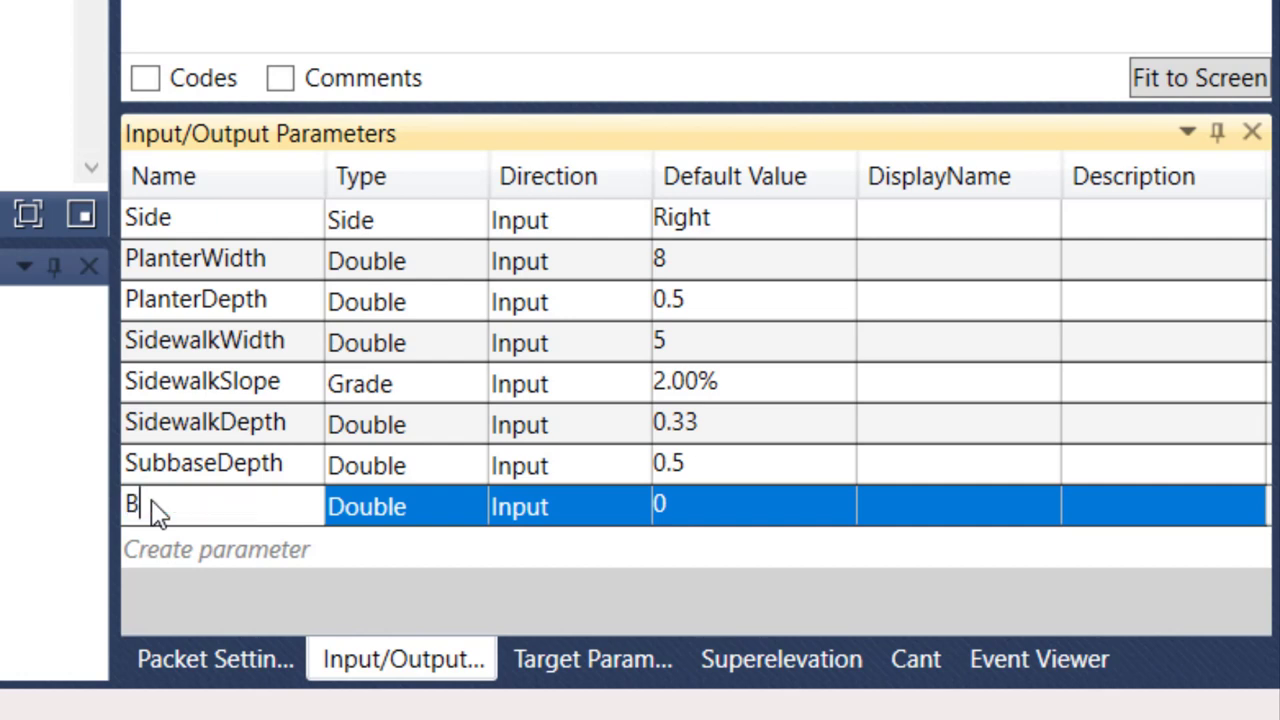
text(CWWidth)
drag(139, 505, 152, 505)
text(O)
click(677, 508)
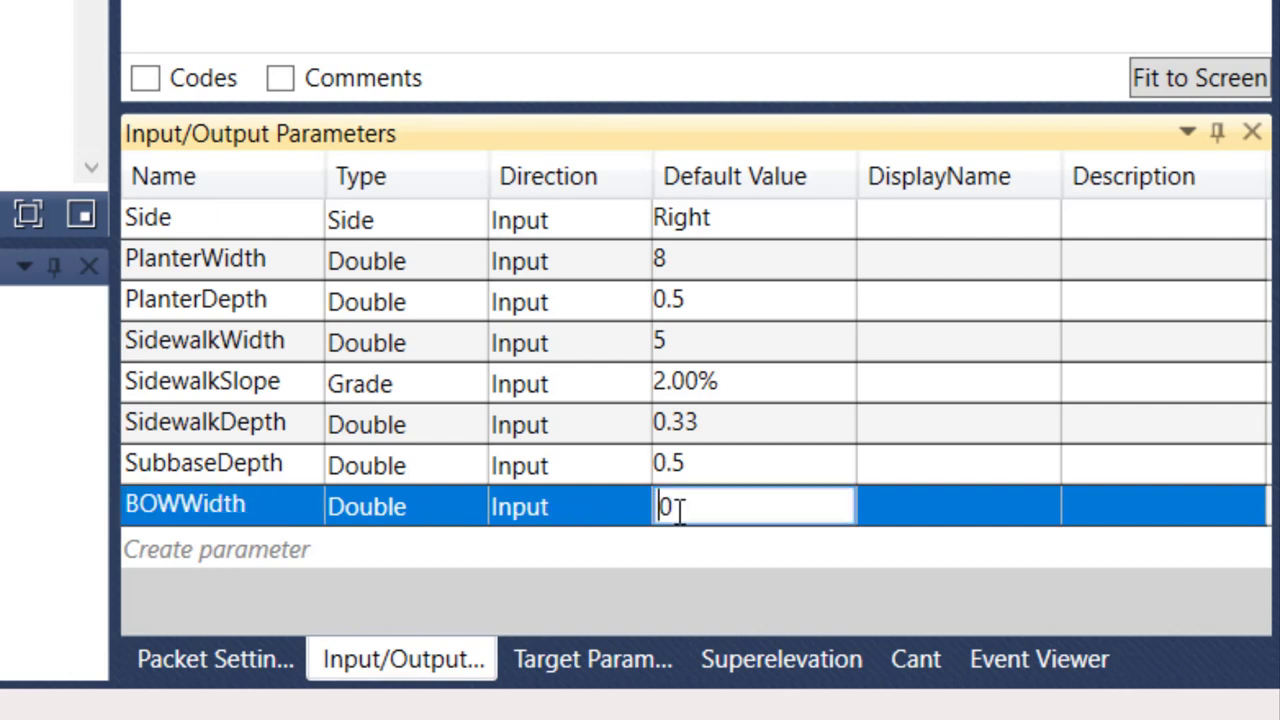
text(2)
key(Return)
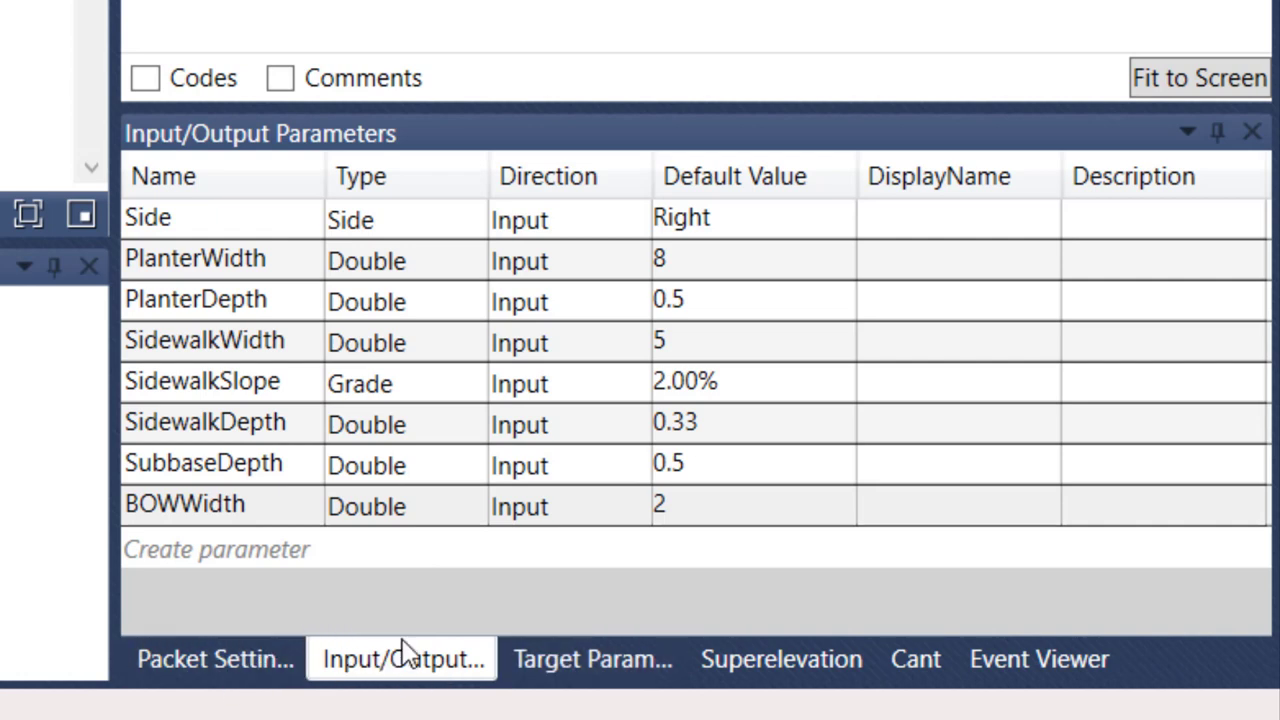
In Target Parameters, create an Offset-type target named SidewalkOffset
click(552, 670)
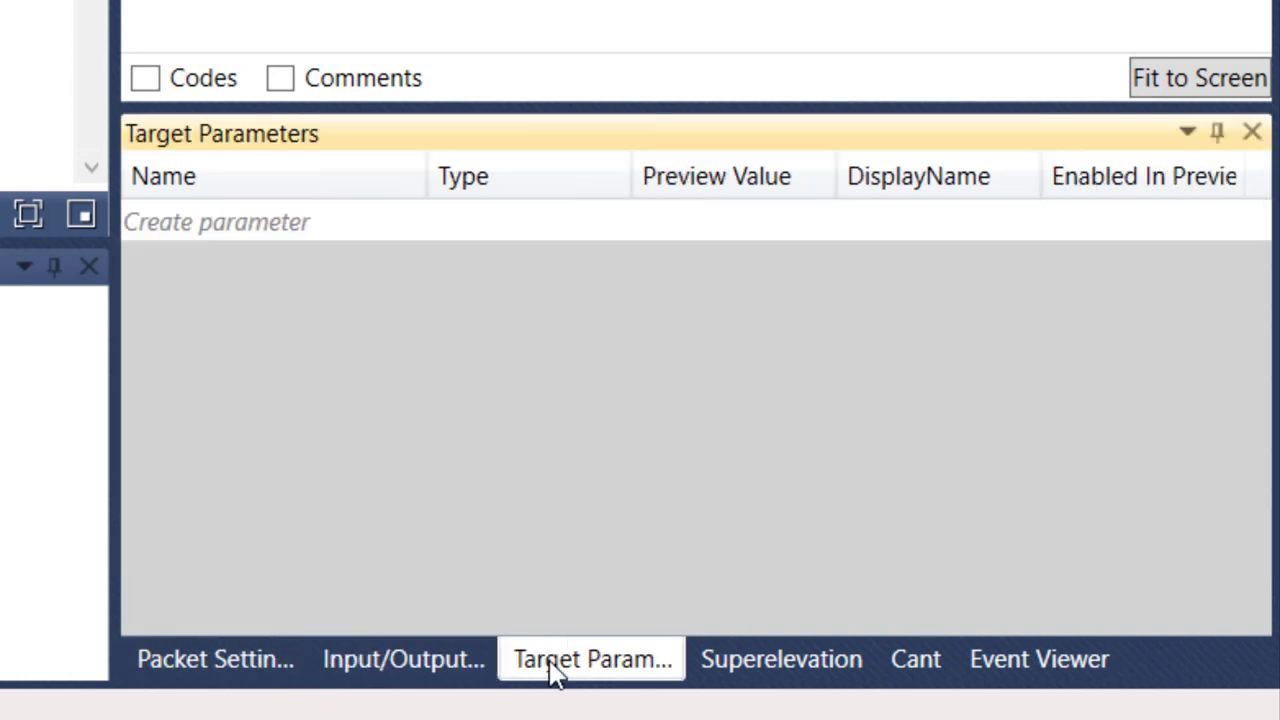
click(243, 224)
click(254, 219)
click(340, 222)
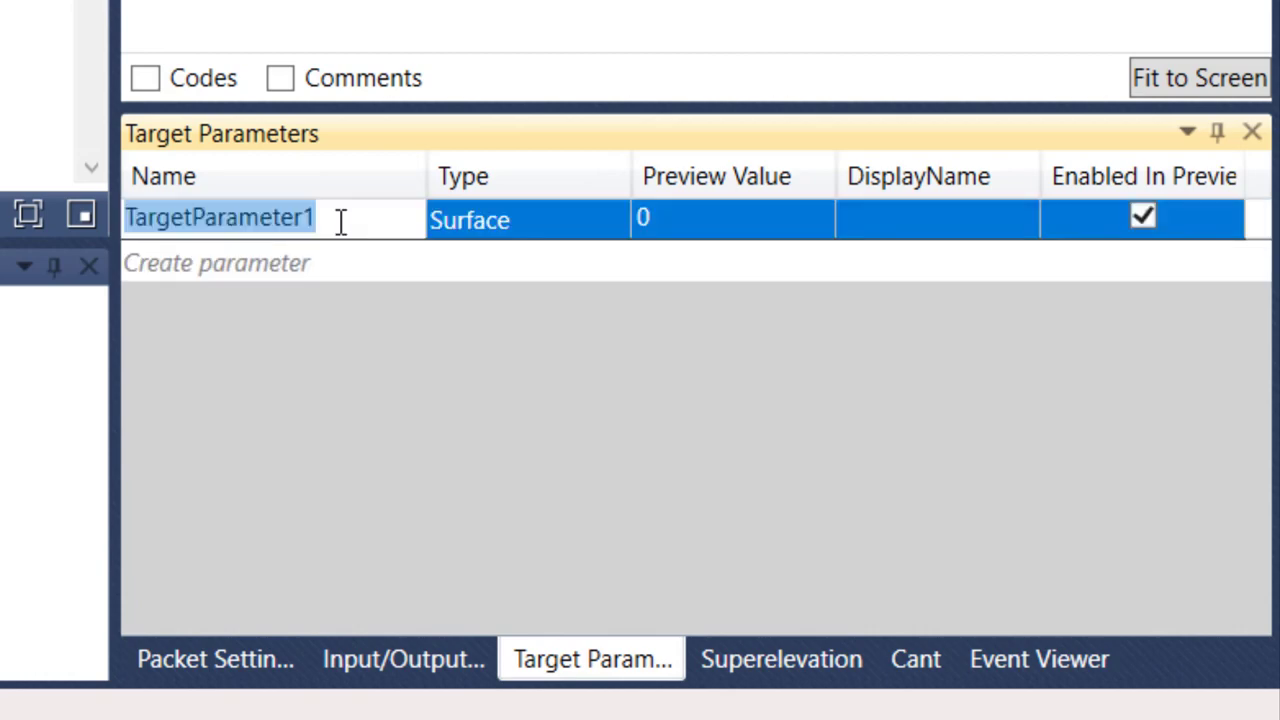
click(539, 221)
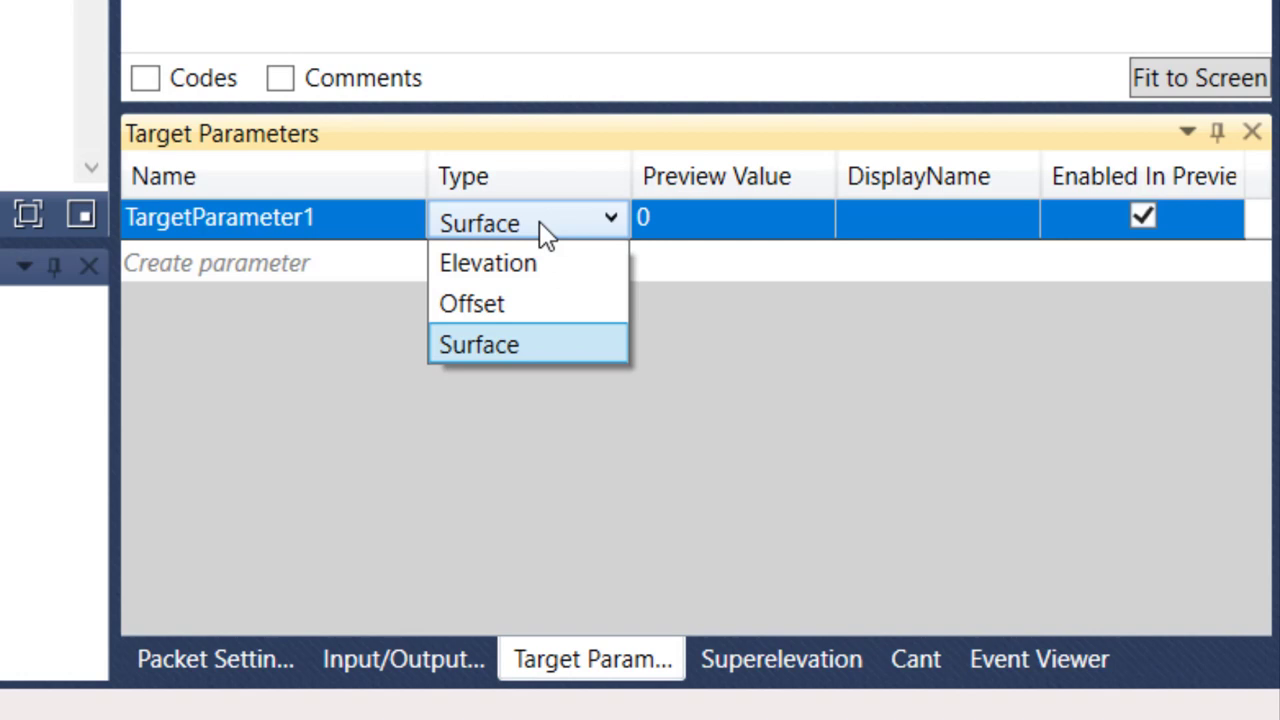
click(503, 303)
click(336, 222)
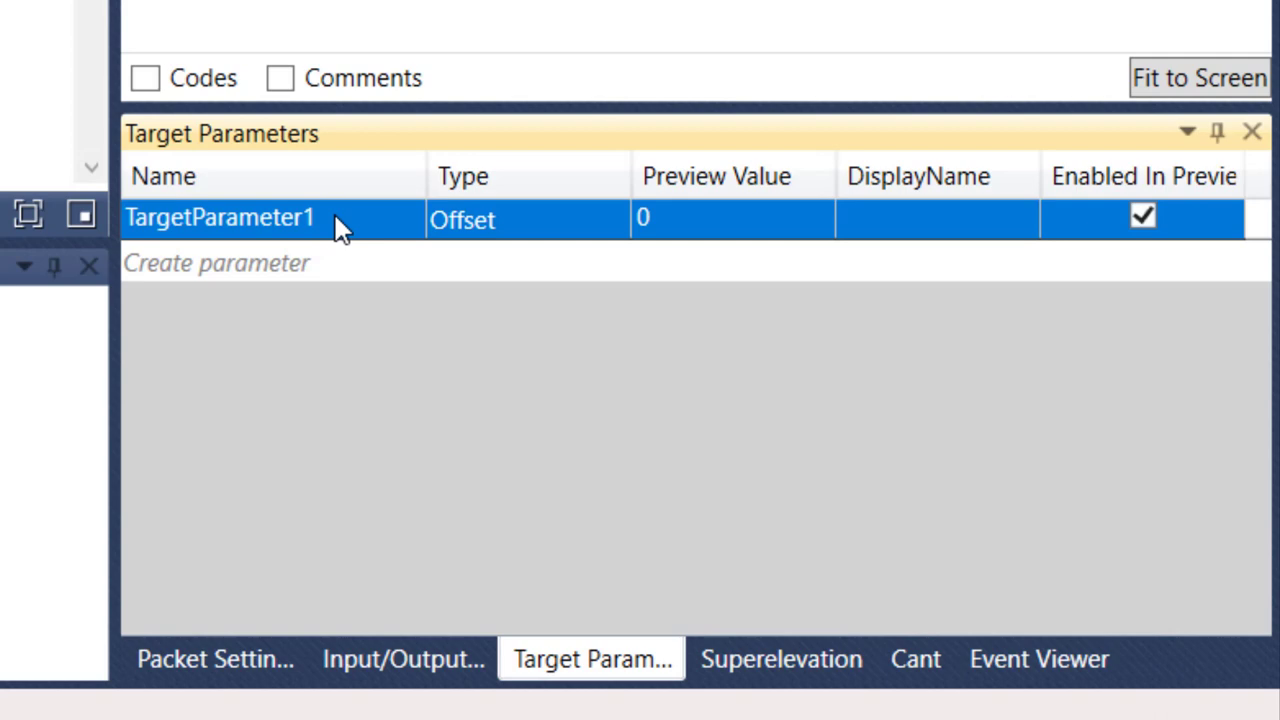
click(340, 218)
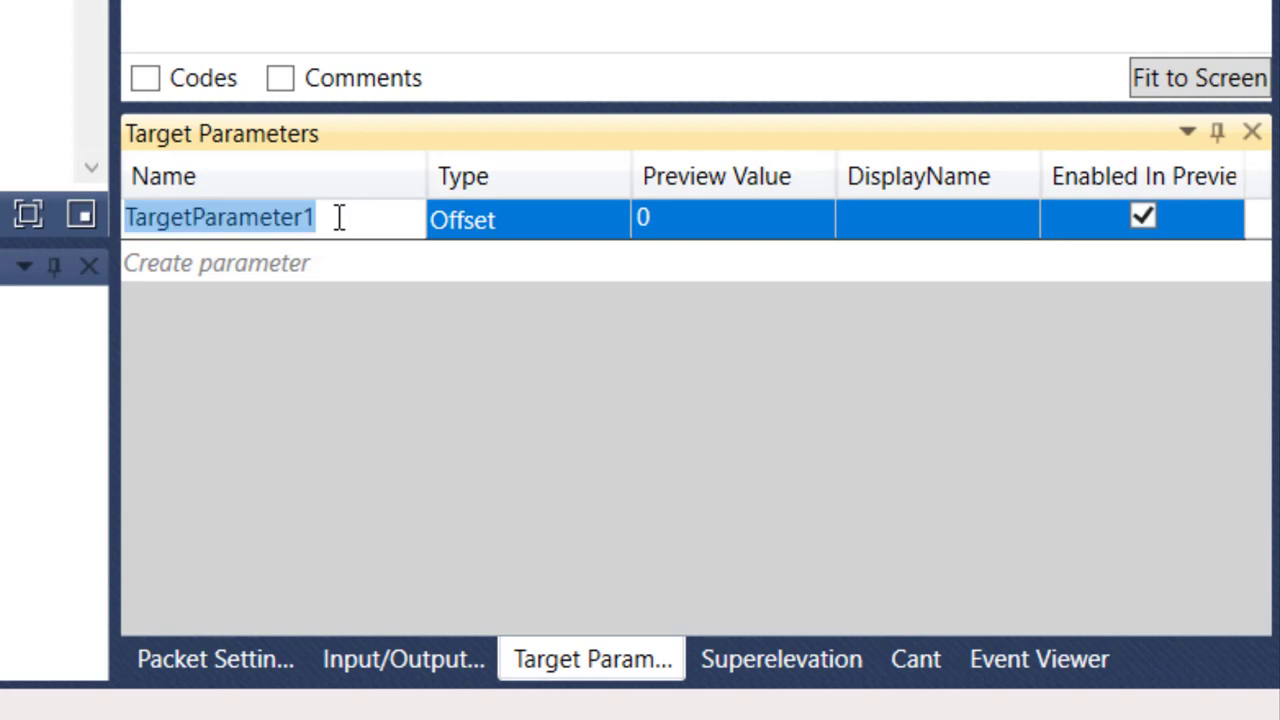
text(Sidewalk)
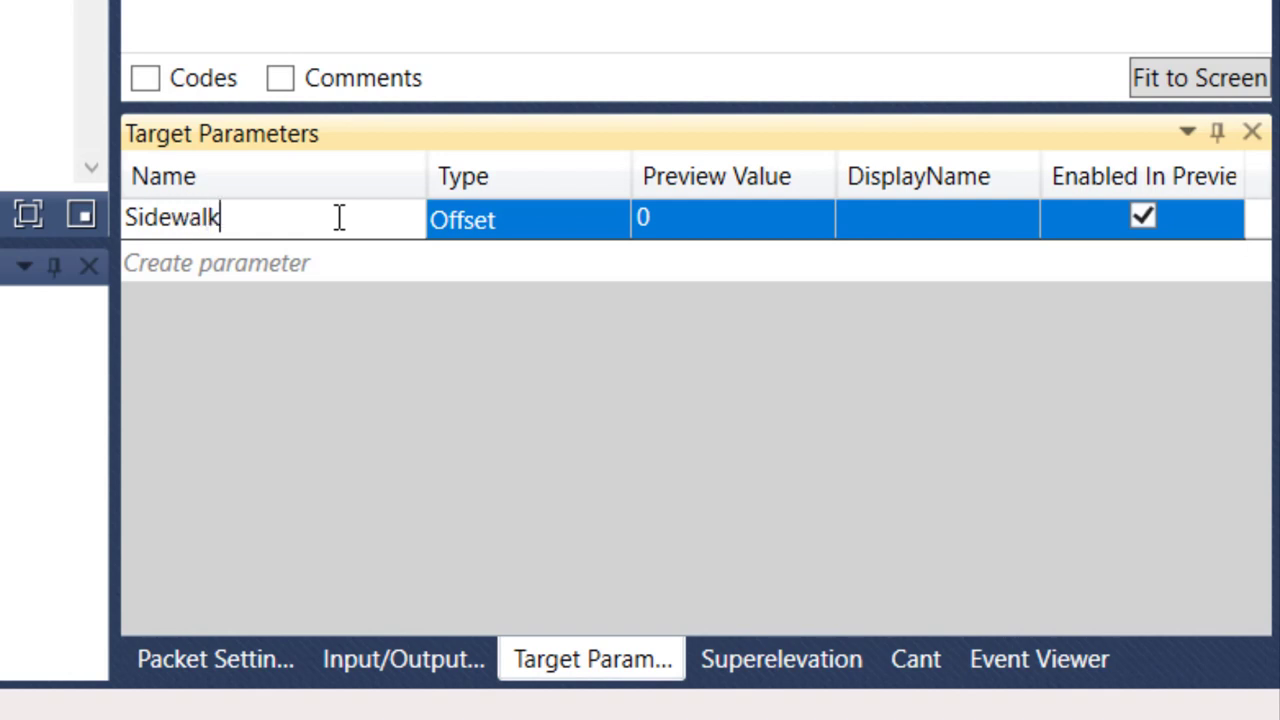
text(Offset)
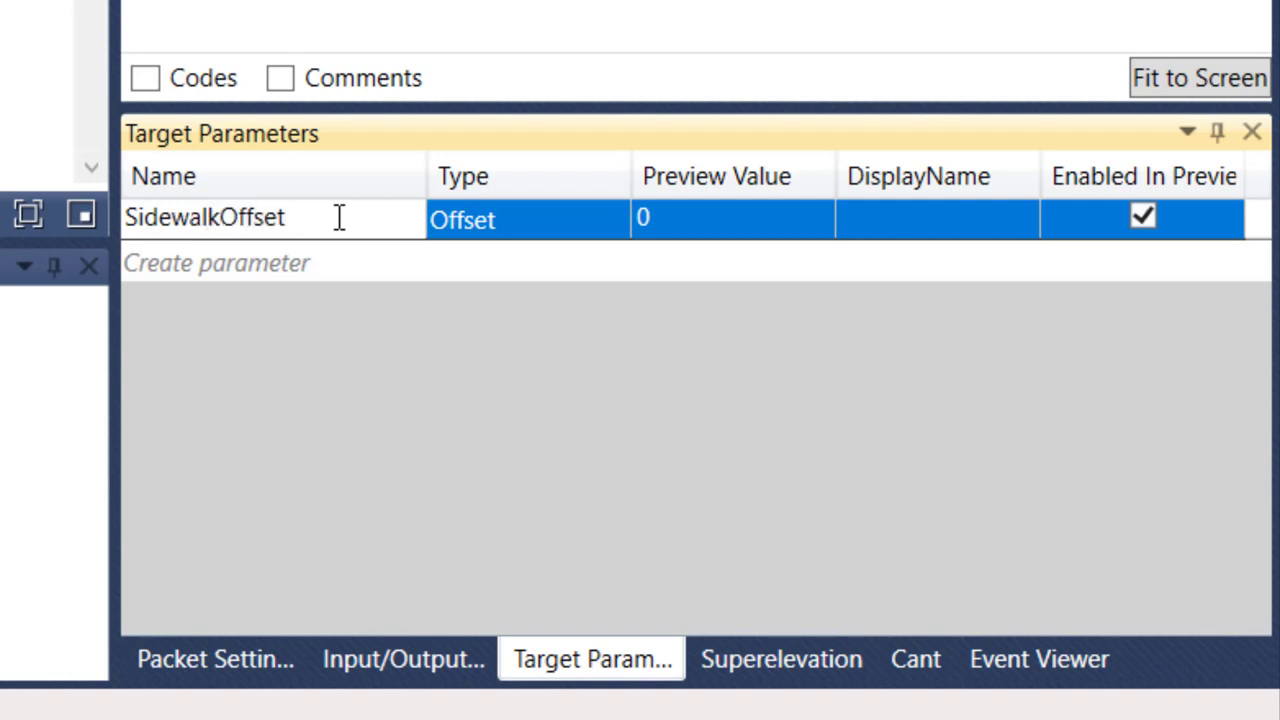
click(690, 228)
key(Return)
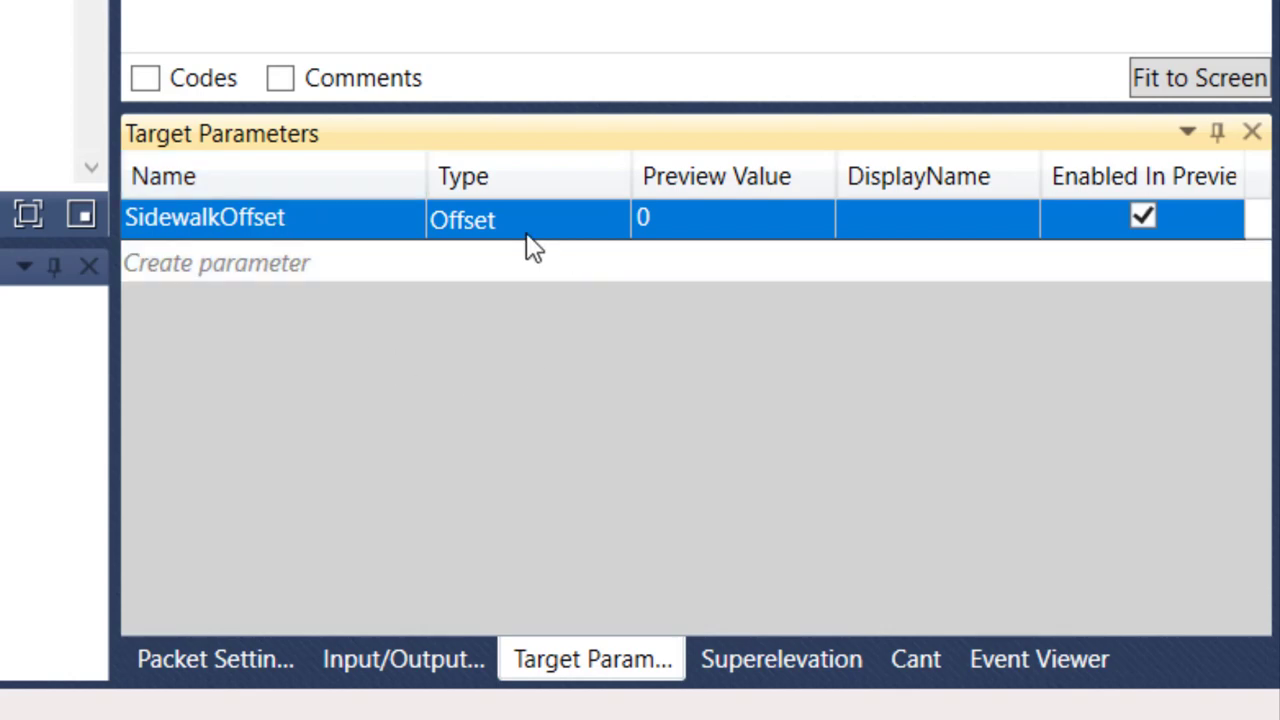
Add a second target parameter with type Elevation
click(230, 262)
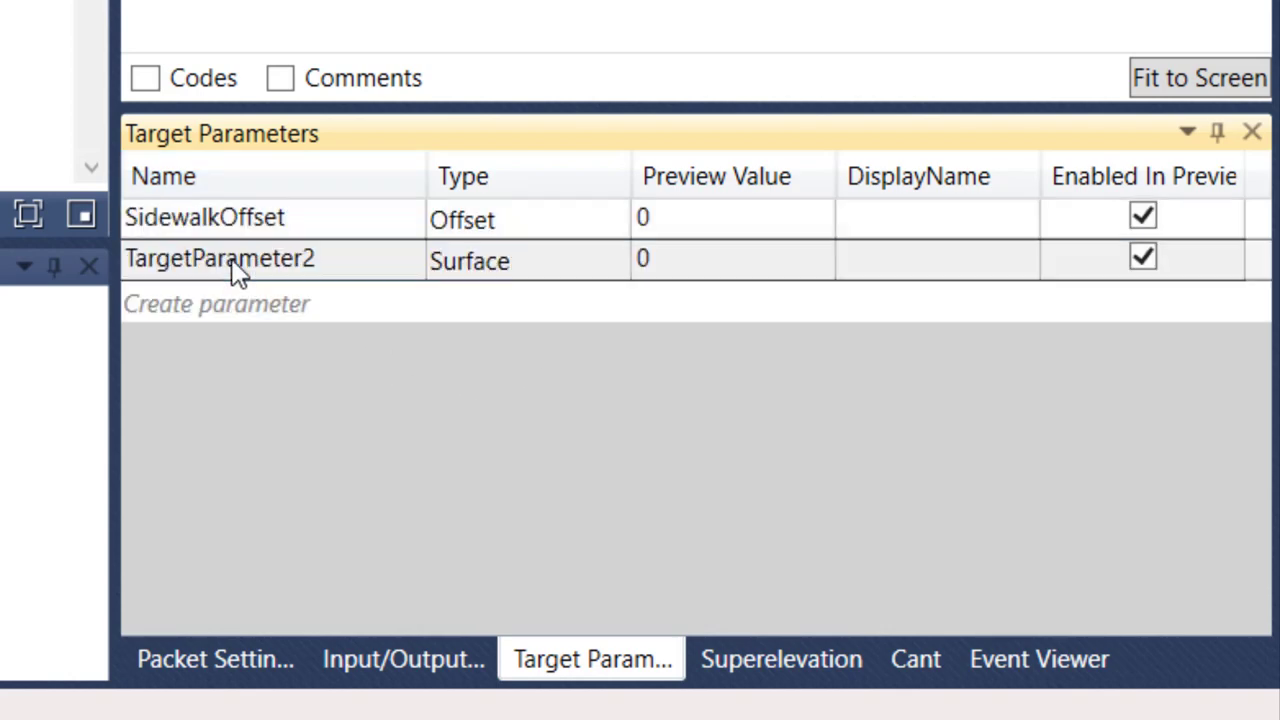
click(537, 261)
click(557, 264)
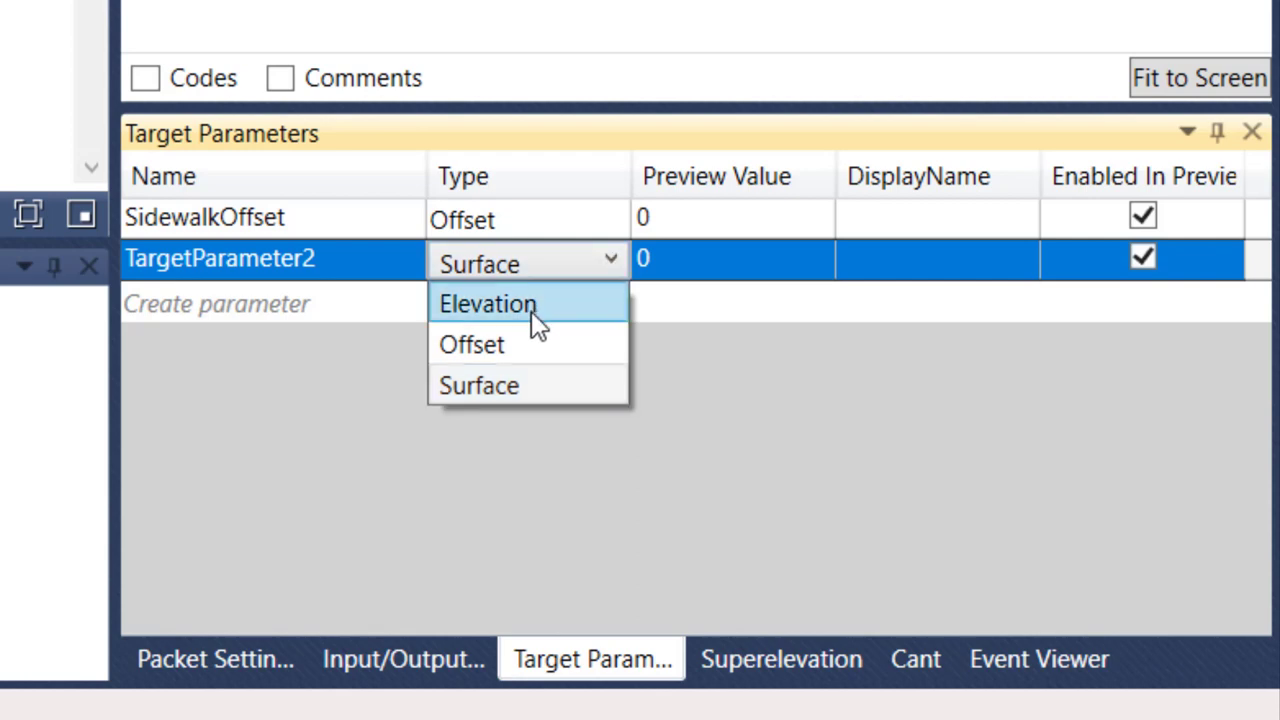
click(531, 306)
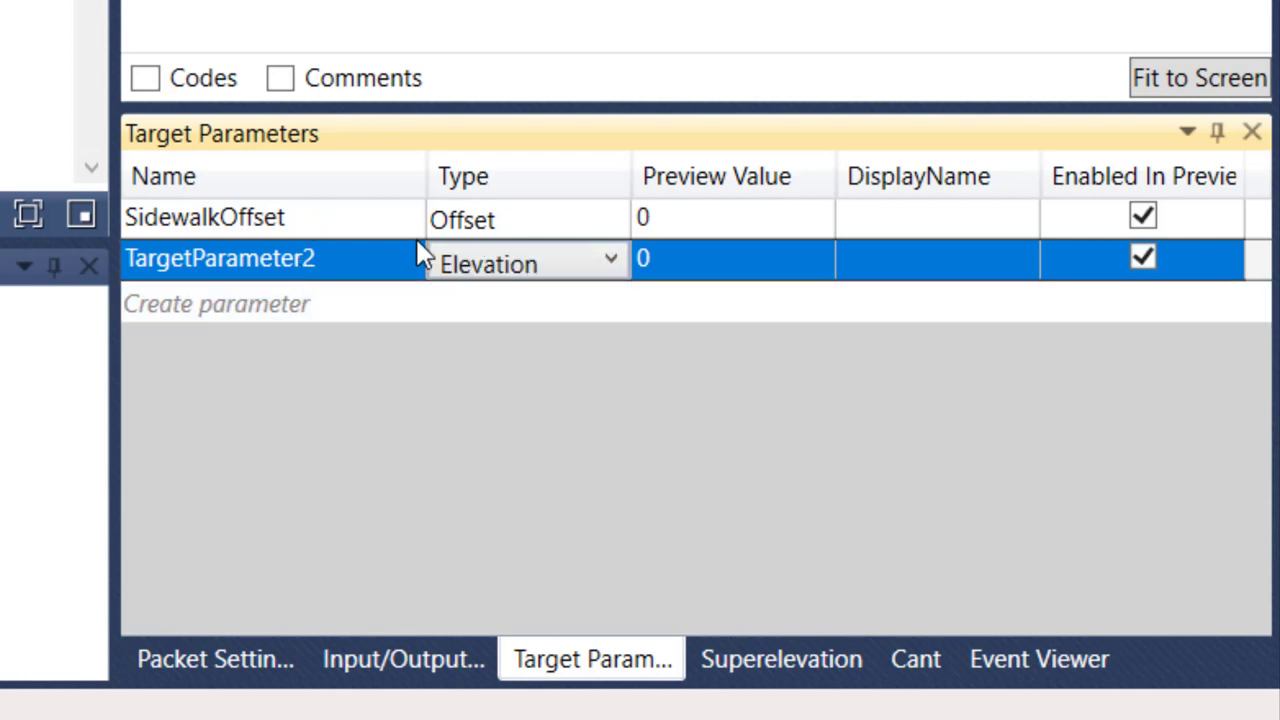
Rename the targets SidewalkOffsetTarget and SidewalkElevationTarget
click(314, 229)
click(323, 217)
click(320, 218)
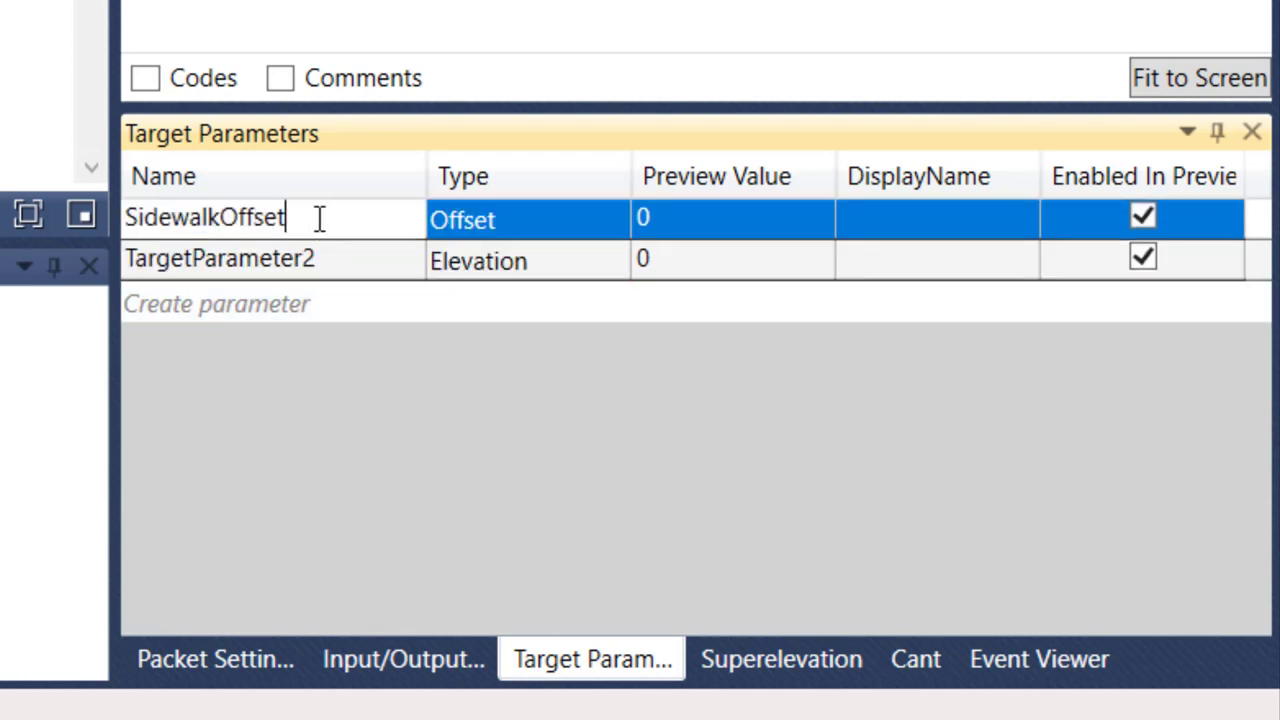
text(Target)
click(318, 262)
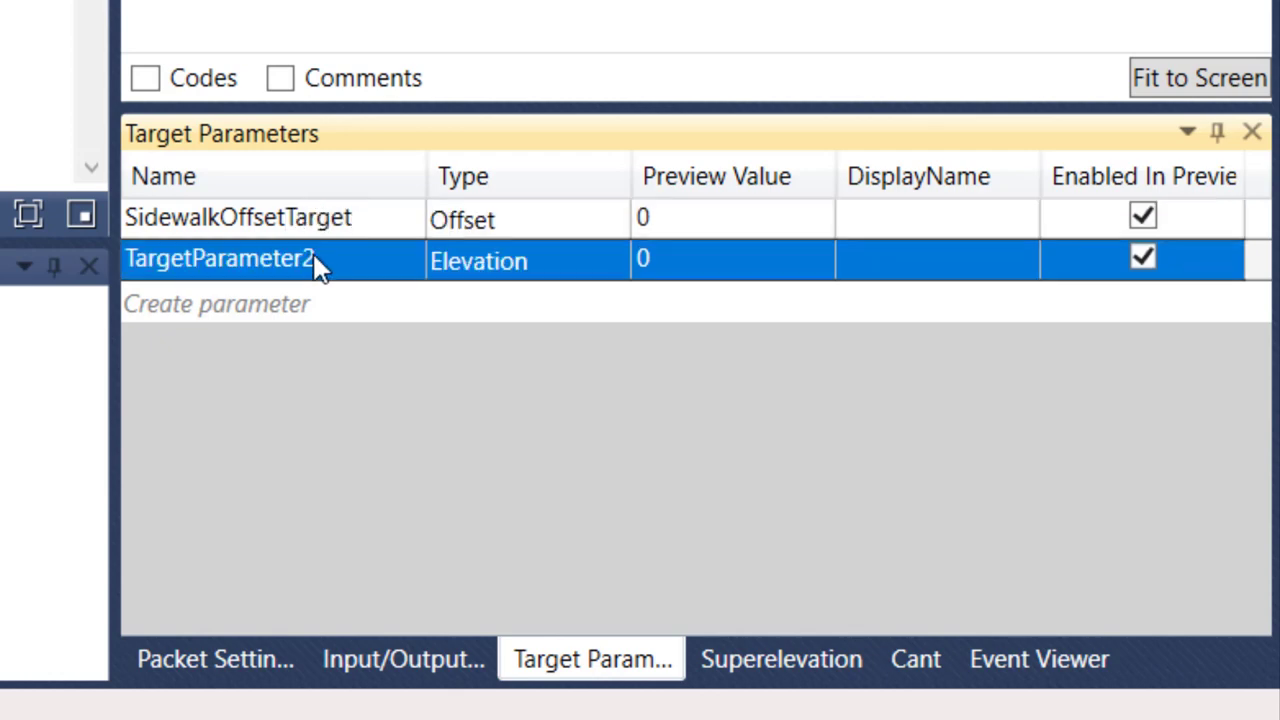
click(321, 258)
text(Sidew)
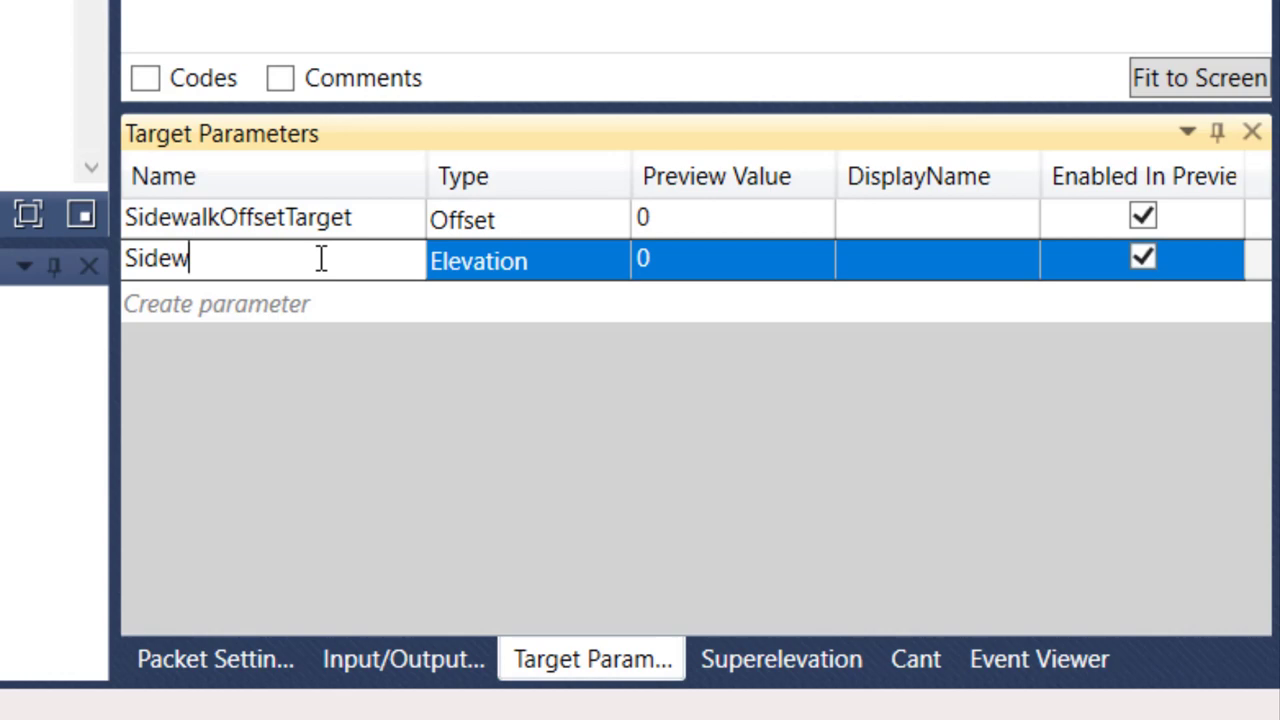
text(alkElev)
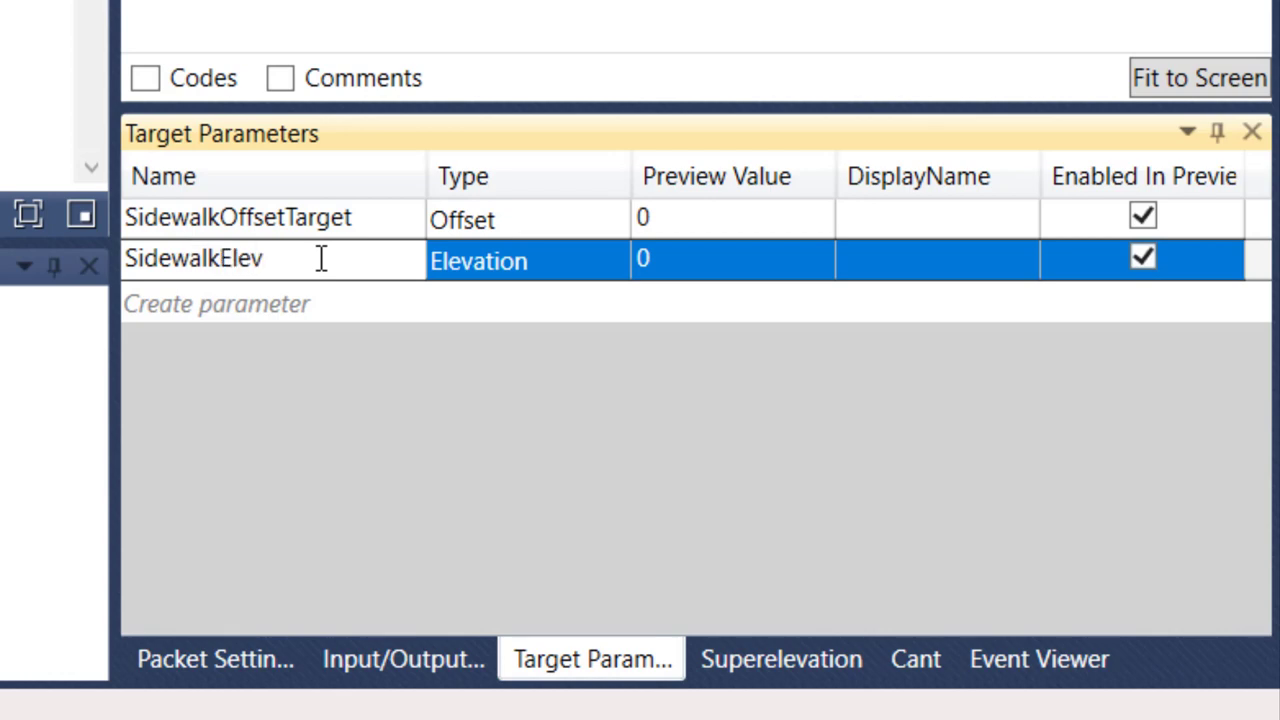
text(ationTarget)
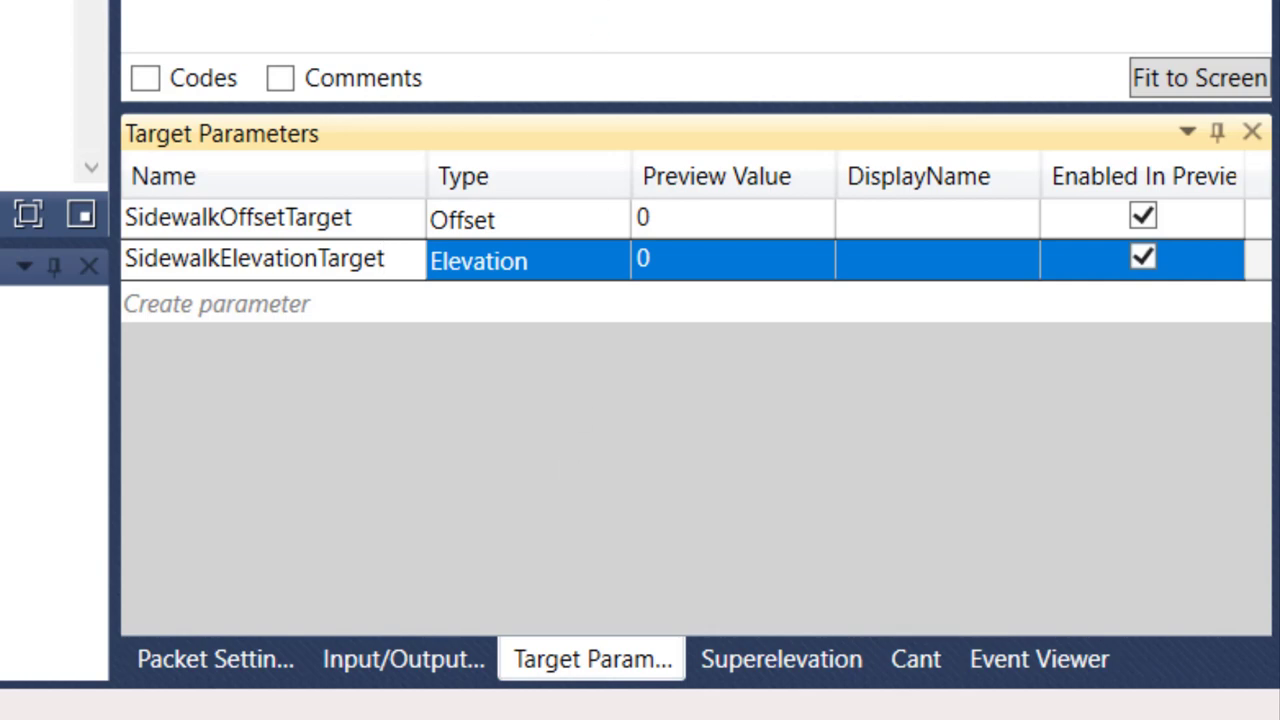
click(628, 467)
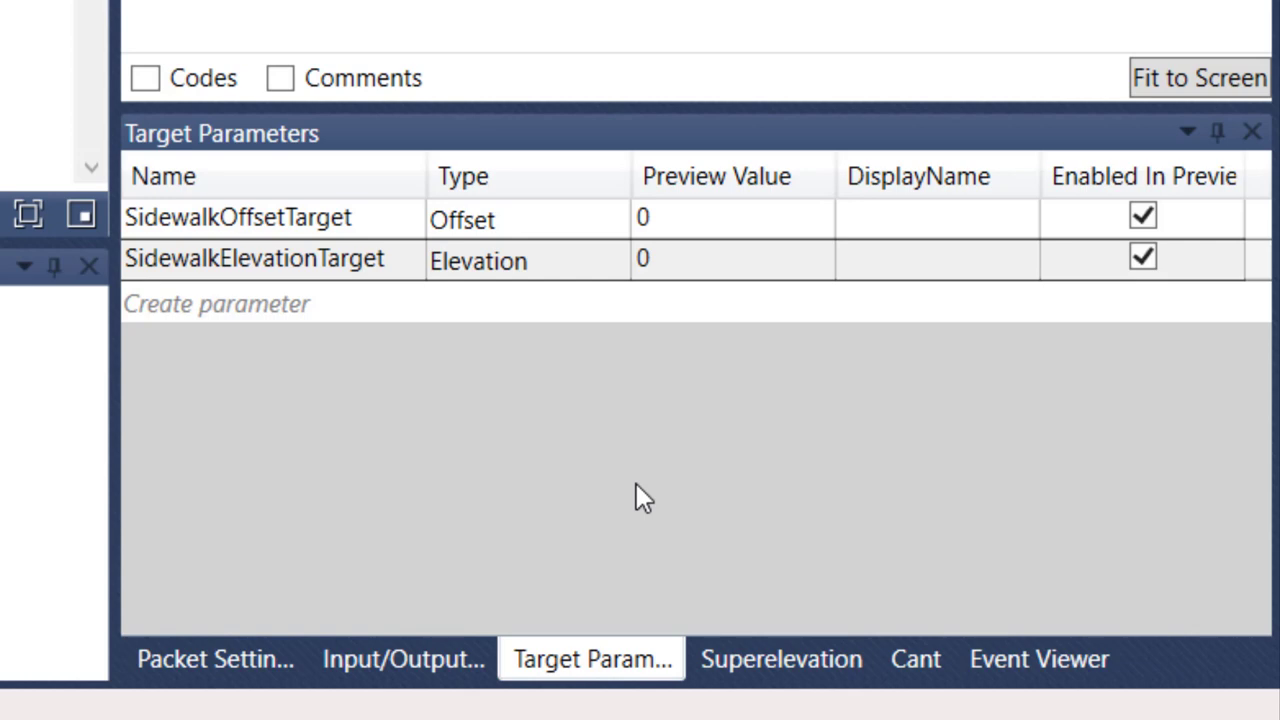
click(248, 650)
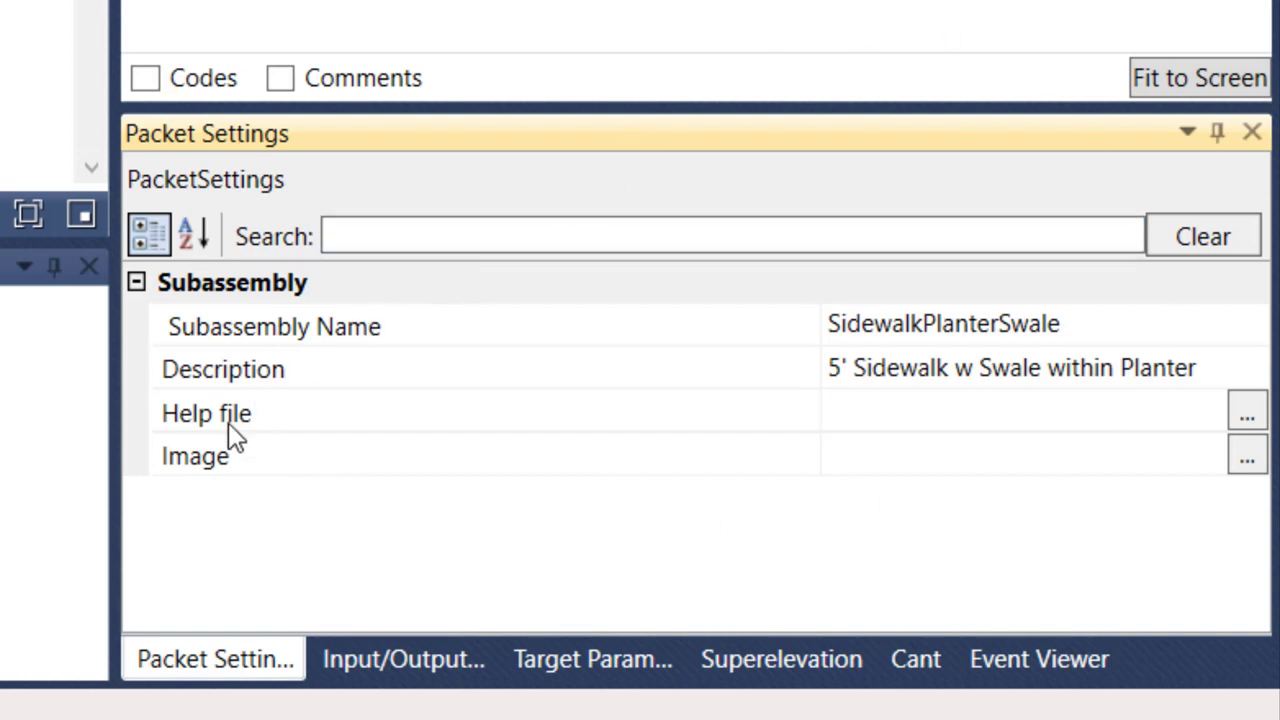
click(378, 664)
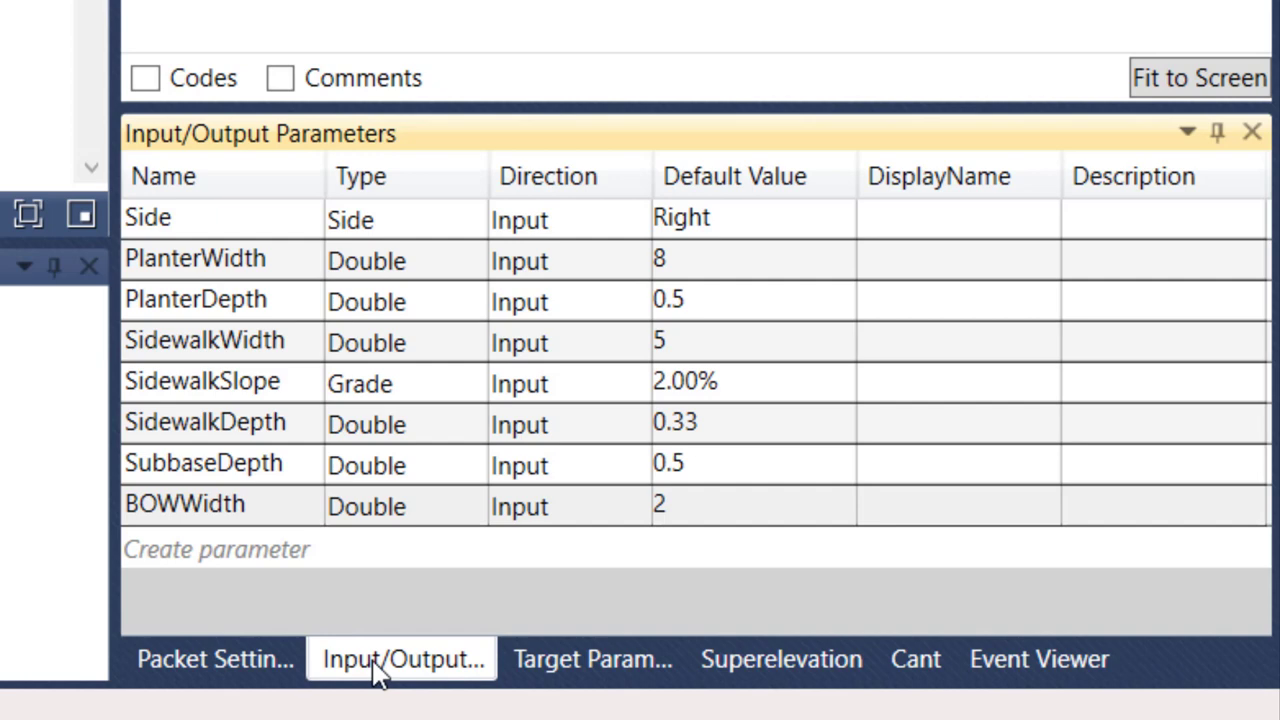
click(591, 662)
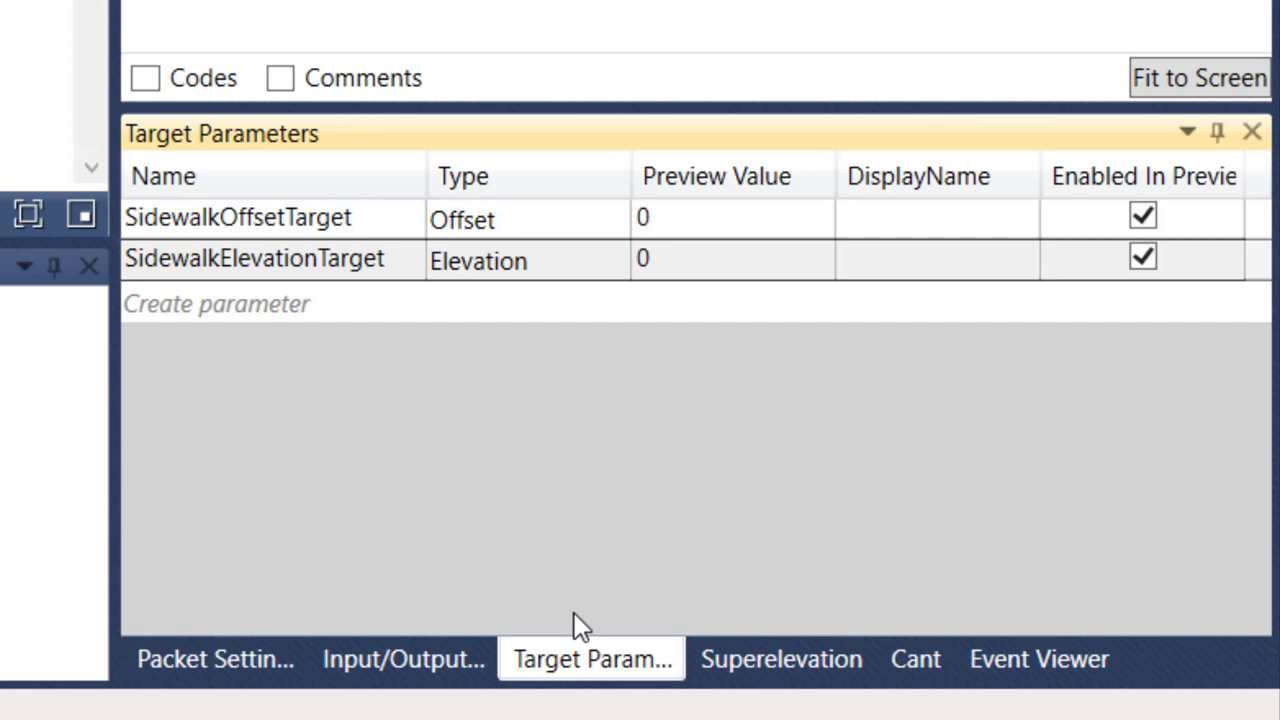
Review the Superelevation cross slopes, then display the Cant parameter table
click(815, 672)
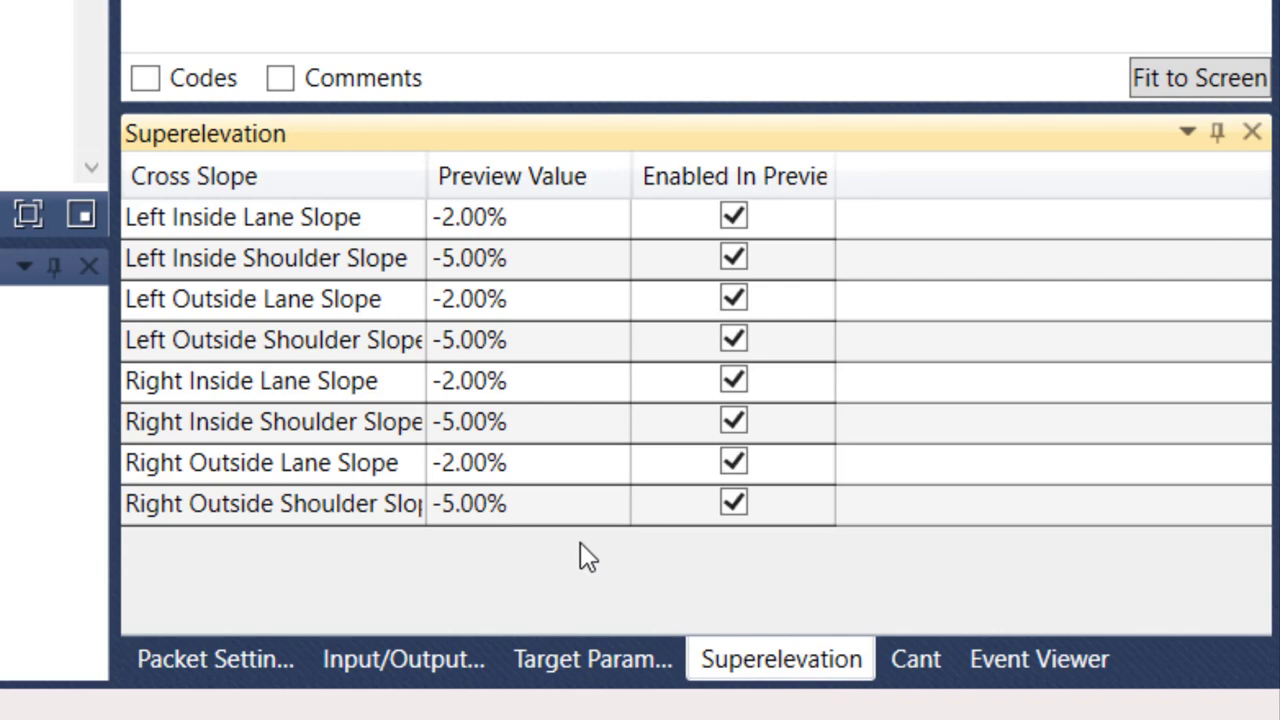
click(917, 680)
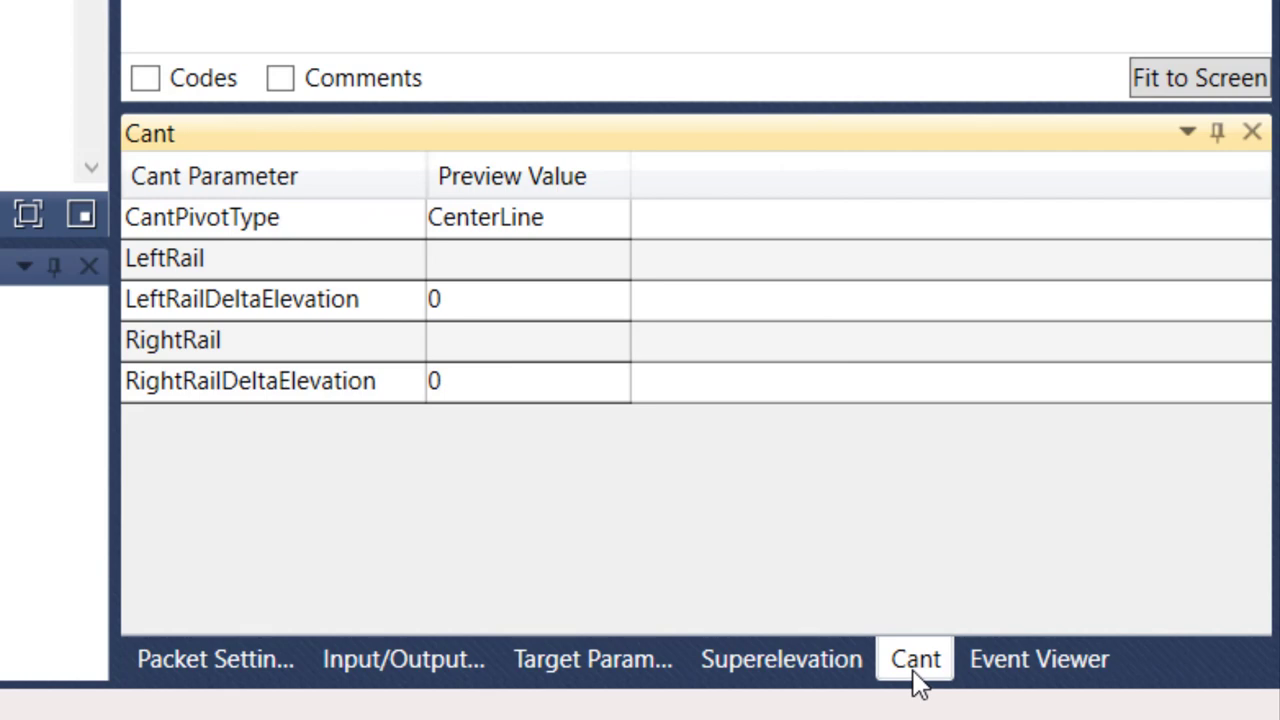